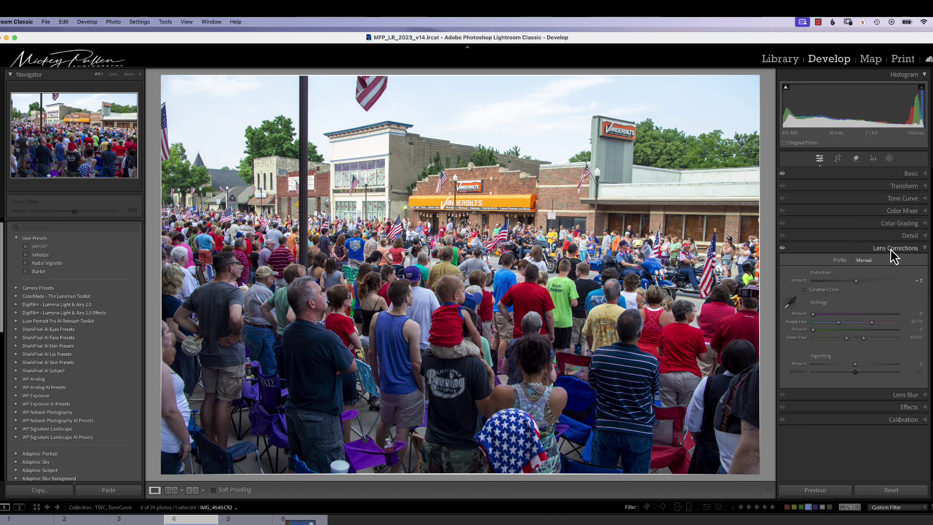
Expand and collapse the Transform panel, then the Lens Corrections panel
left_click(907, 189)
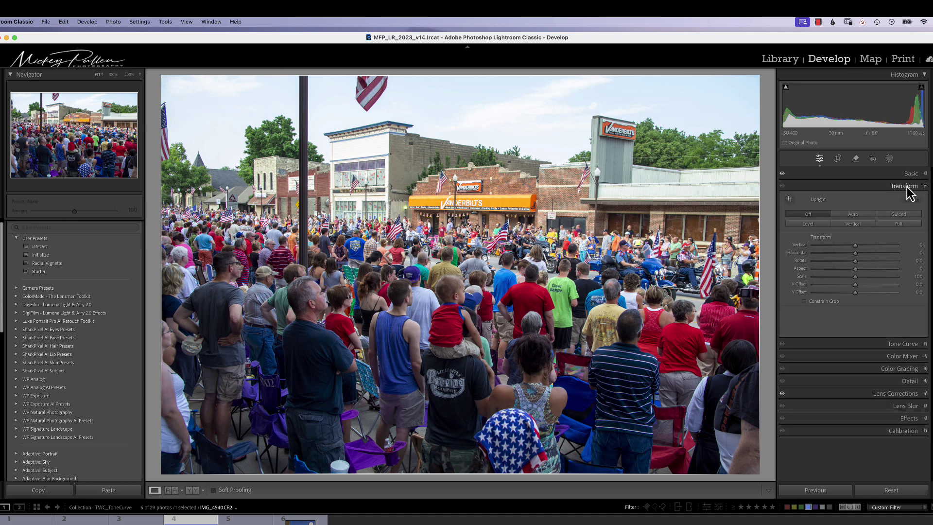
left_click(908, 187)
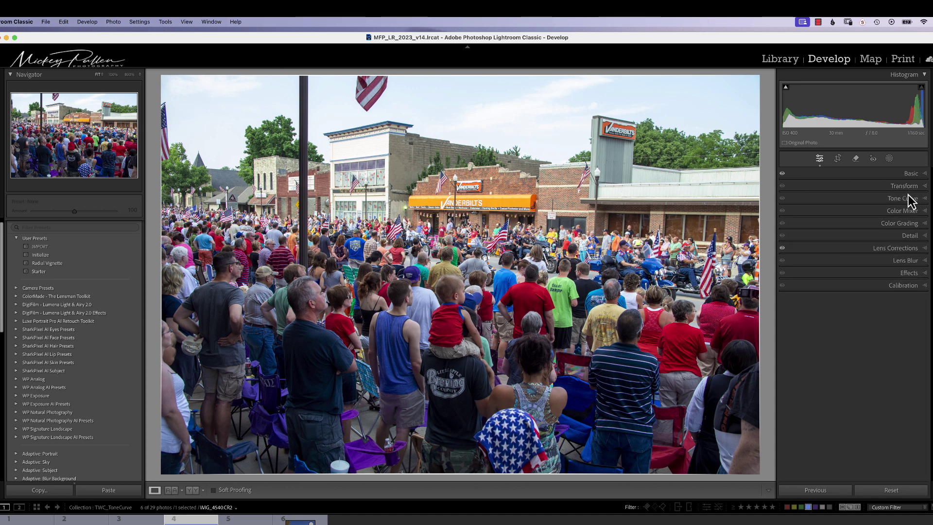
left_click(904, 250)
left_click(904, 250)
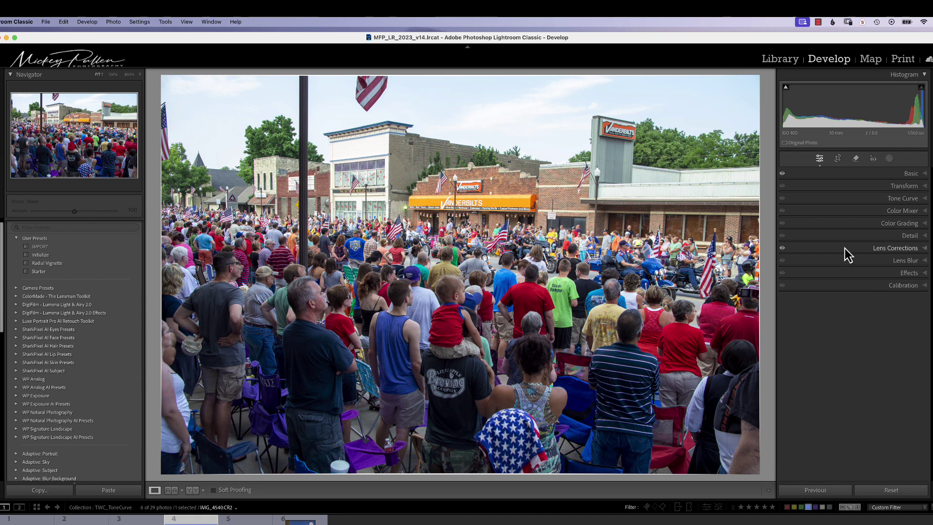
Hide Lens Blur in Customize Develop Panel and save the change
right_click(831, 247)
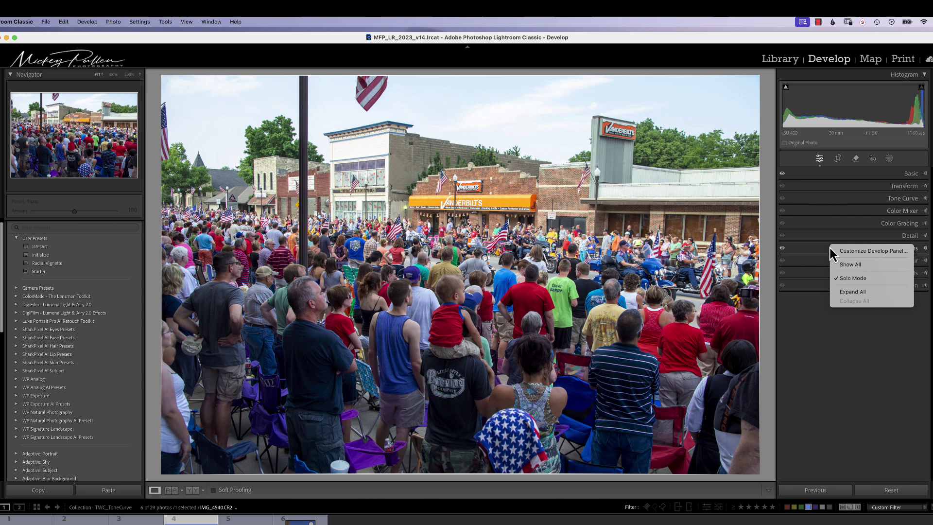
left_click(846, 251)
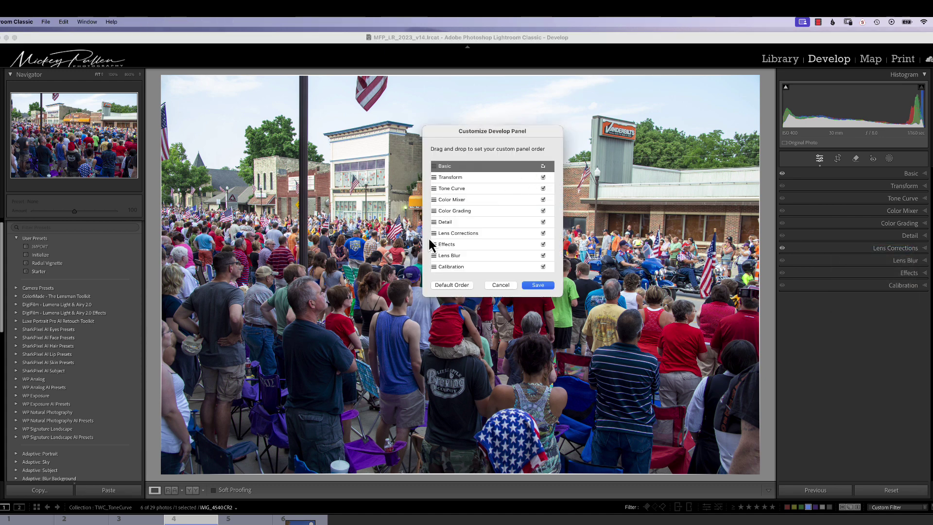
mouse_move(434, 223)
left_mouse_down()
mouse_move(437, 188)
mouse_move(436, 224)
left_mouse_up()
left_click(543, 256)
left_click(535, 285)
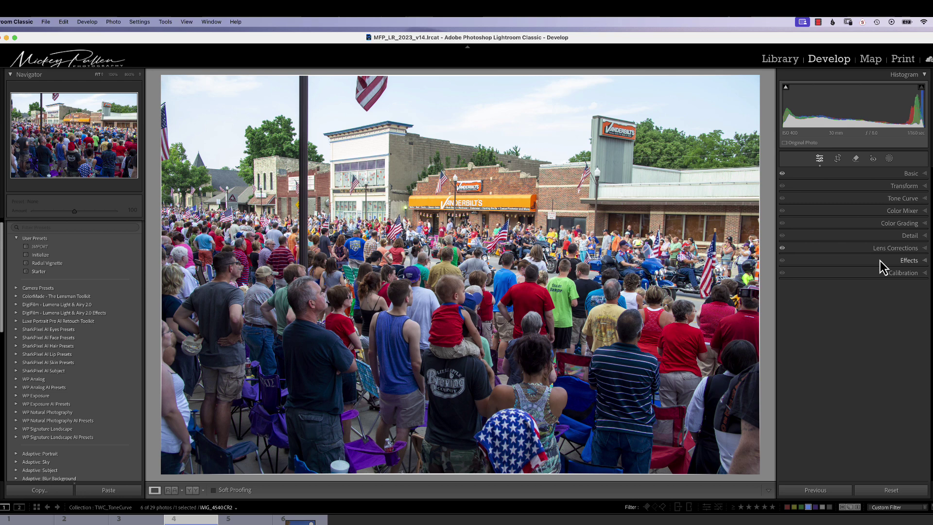
Re-enable Lens Blur, move it below Calibration, save, and choose Relaunch Later
right_click(833, 261)
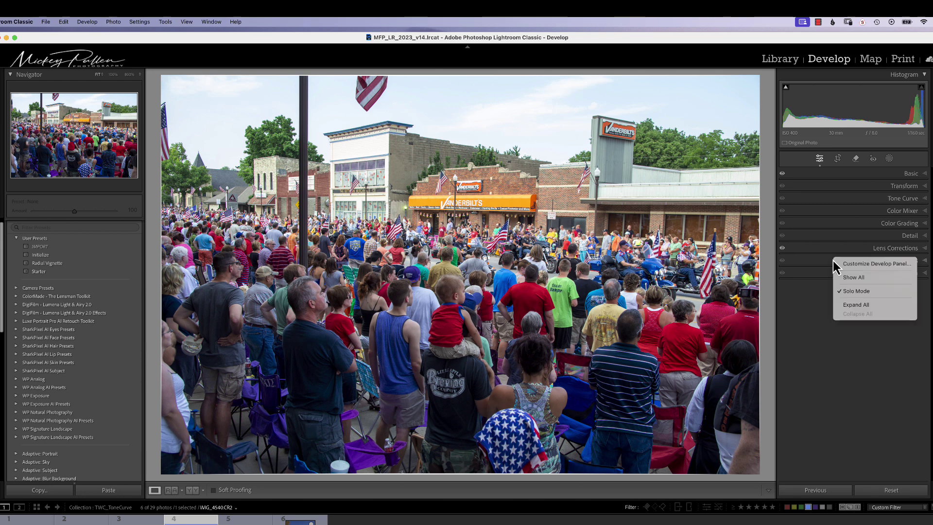
left_click(858, 266)
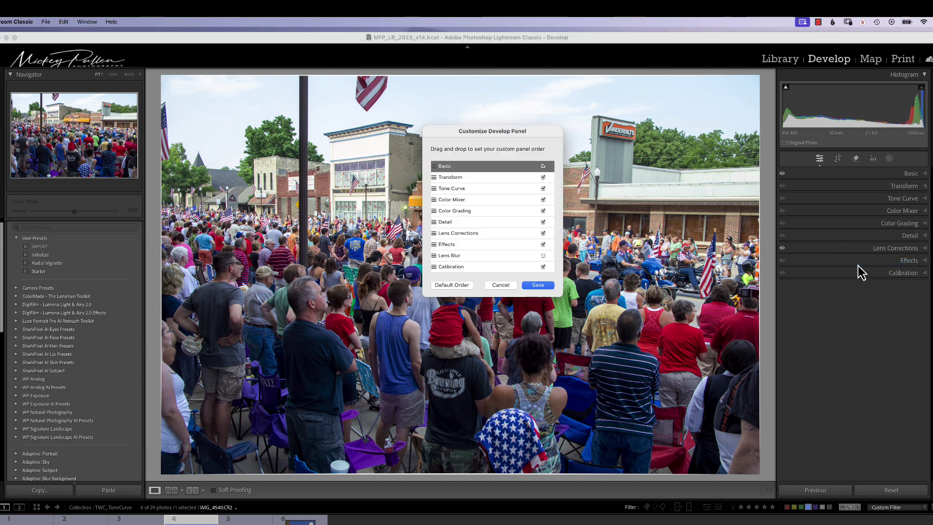
left_click(544, 256)
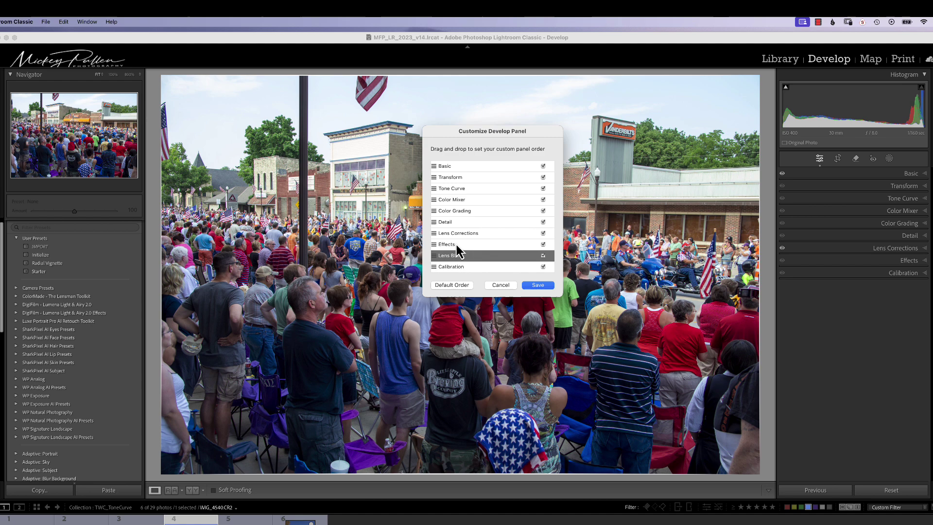
left_click_drag(459, 257, 459, 270)
left_click(537, 285)
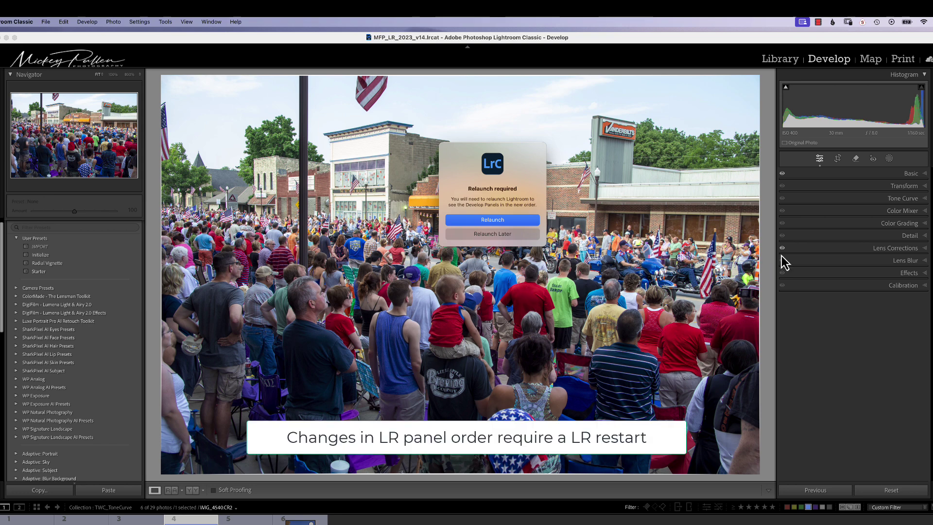
left_click(492, 236)
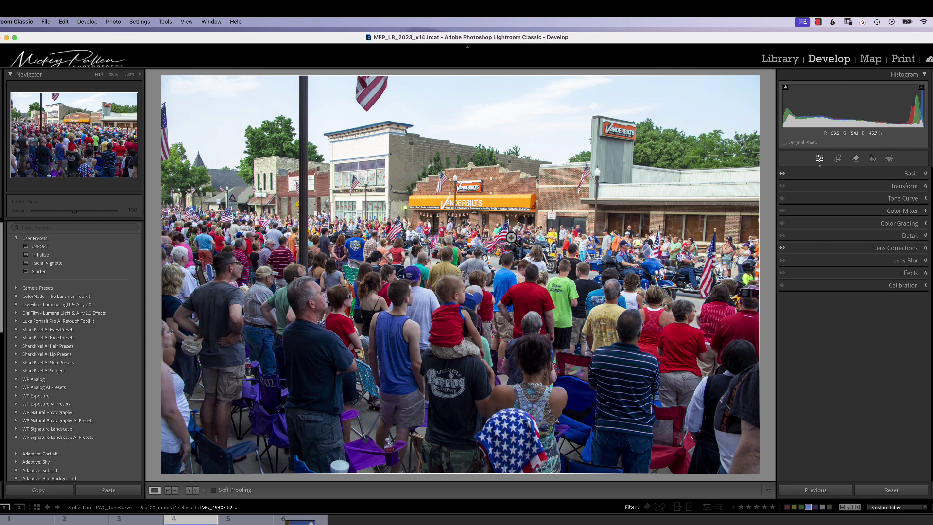
Expand Lens Corrections and show its Profile tab options
left_click(883, 249)
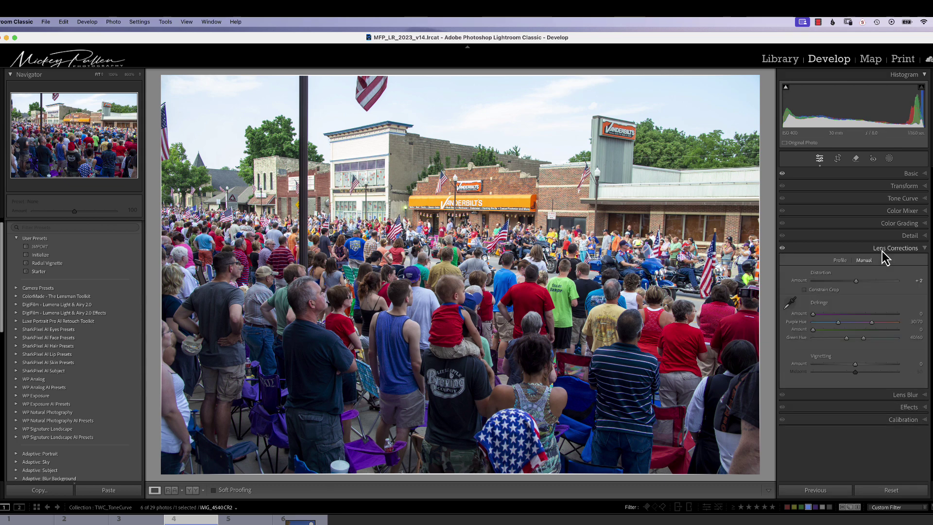
left_click(840, 261)
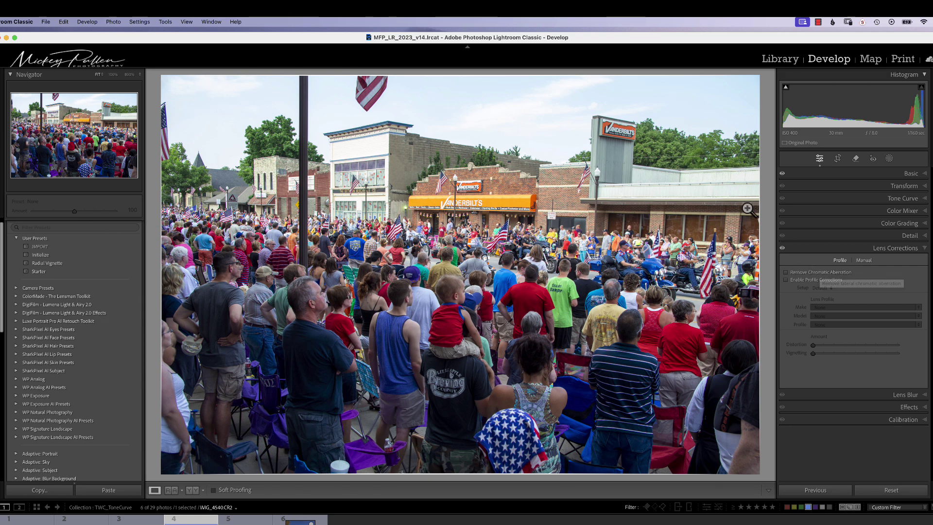
Zoom to 800% on the Vanderbilt's sign edge and enable Remove Chromatic Aberration
left_click(129, 75)
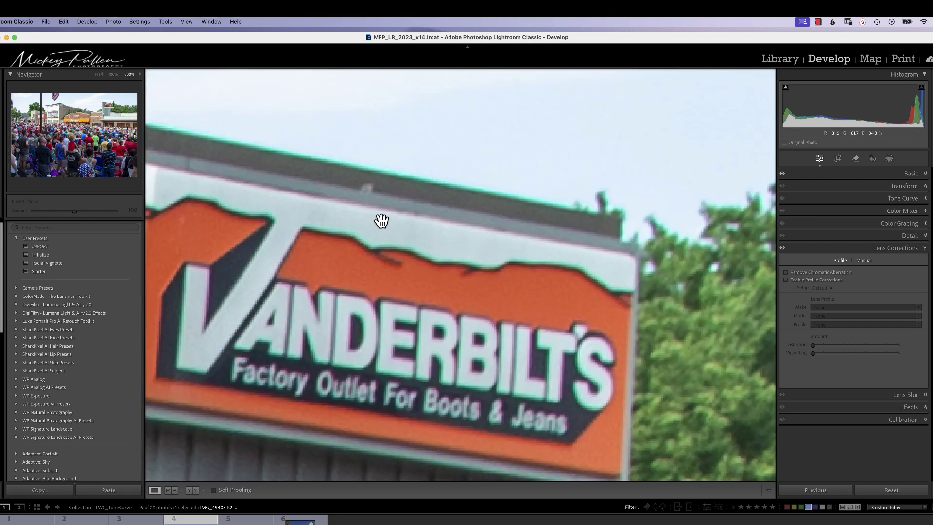
left_click_drag(381, 219, 479, 275)
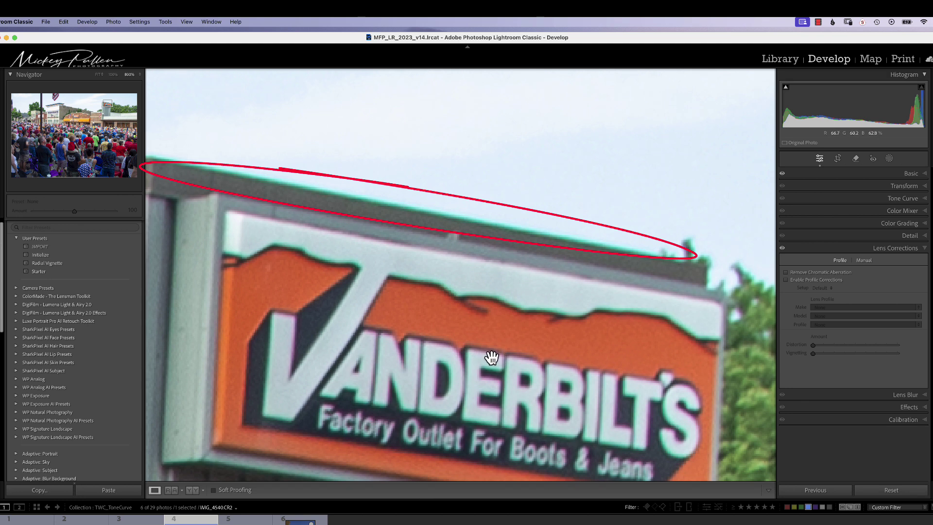
left_click(787, 272)
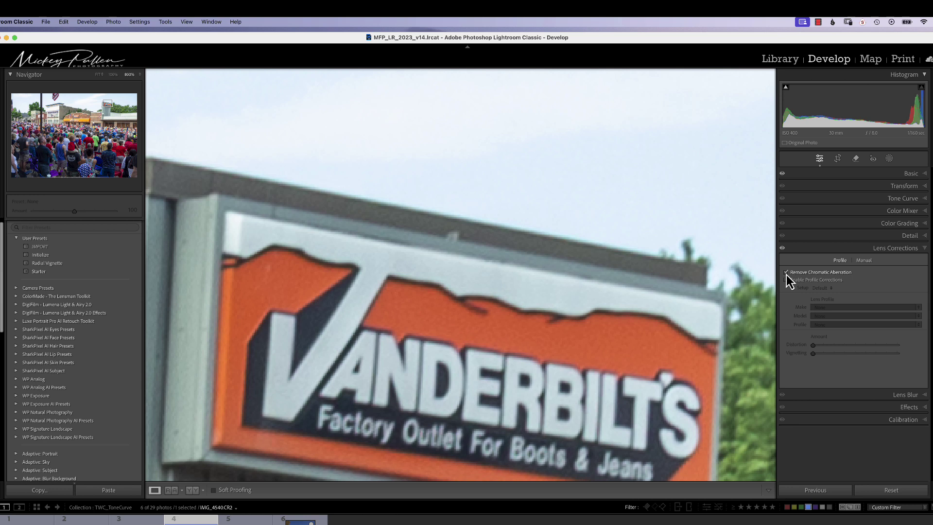
Turn off Remove Chromatic Aberration and switch to the Manual tab
left_click(863, 262)
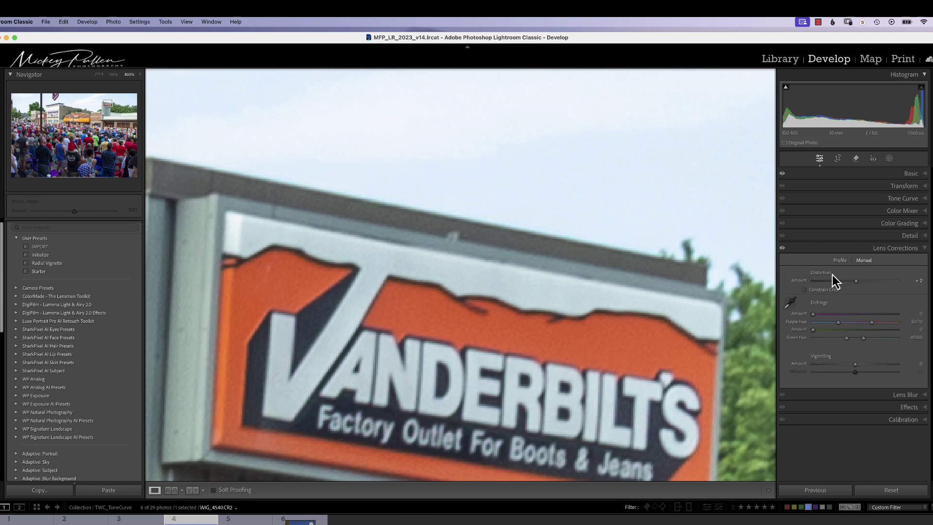
left_click(839, 261)
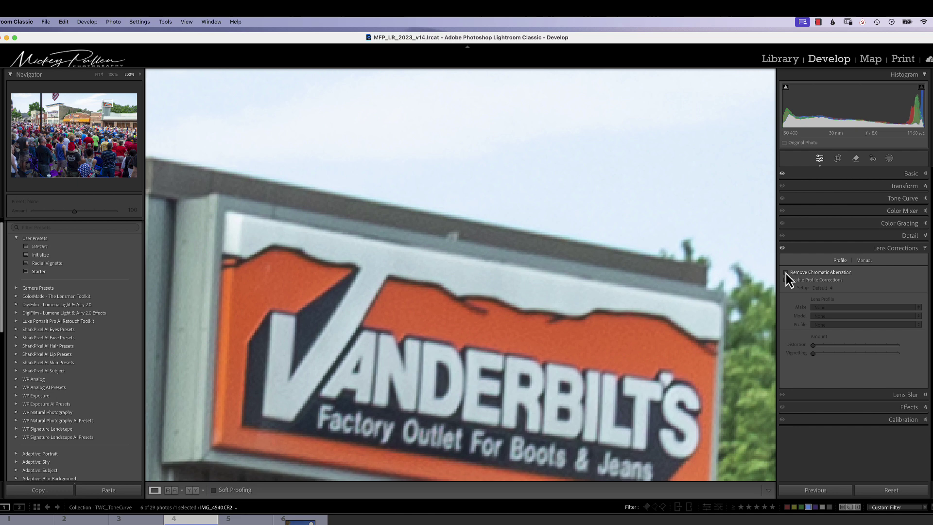
left_click(786, 273)
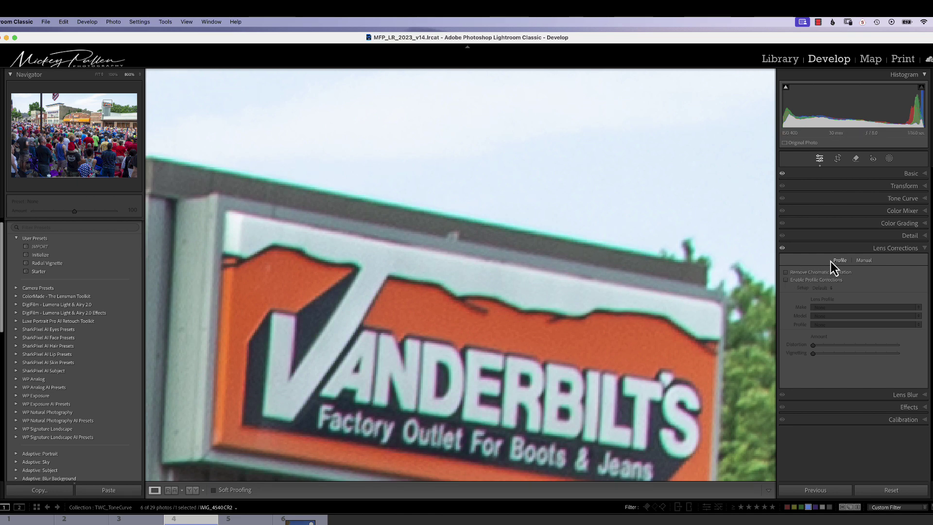
left_click(863, 261)
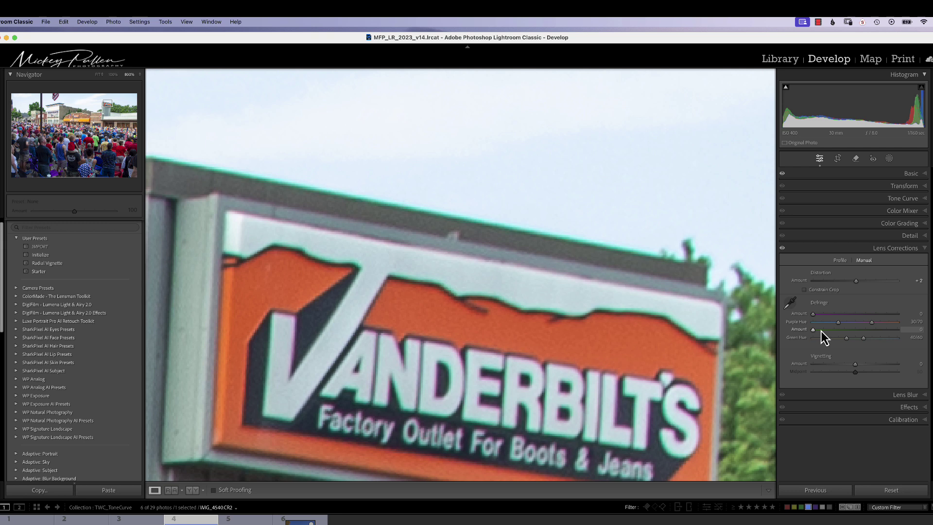
Sample the green roof-edge and purple lettering fringes with the Defringe eyedropper
left_click(791, 305)
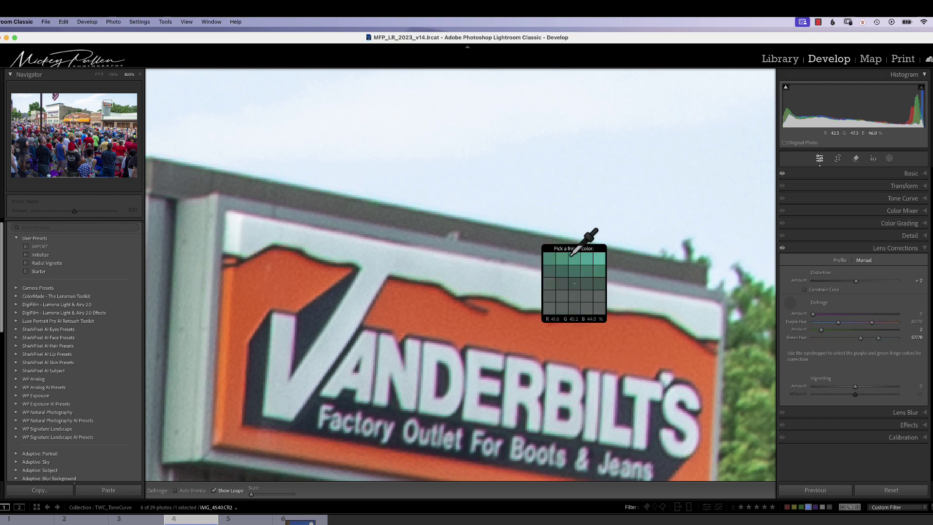
left_click(583, 242)
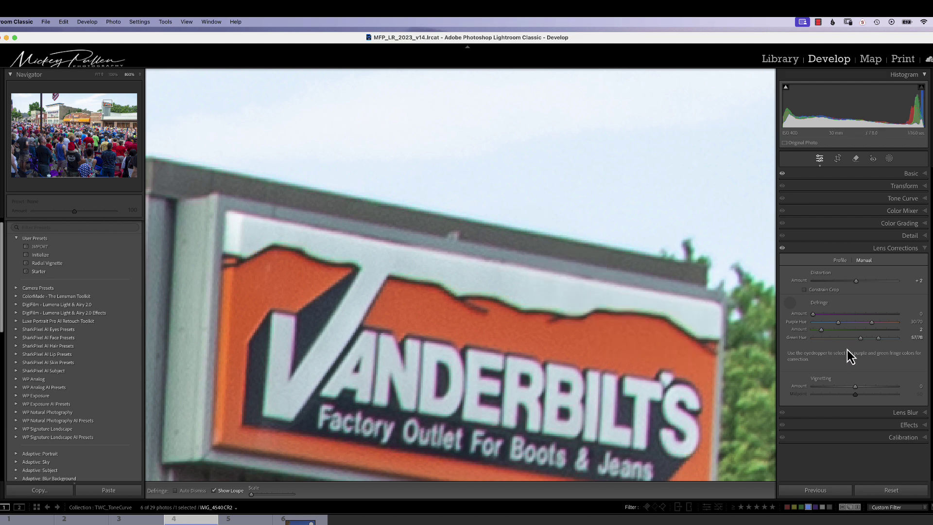
left_click(461, 357)
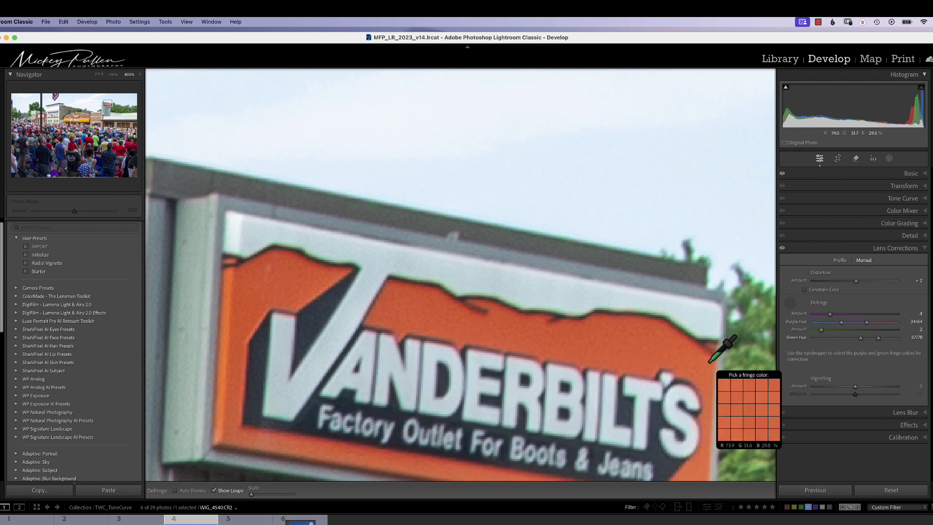
left_click(841, 261)
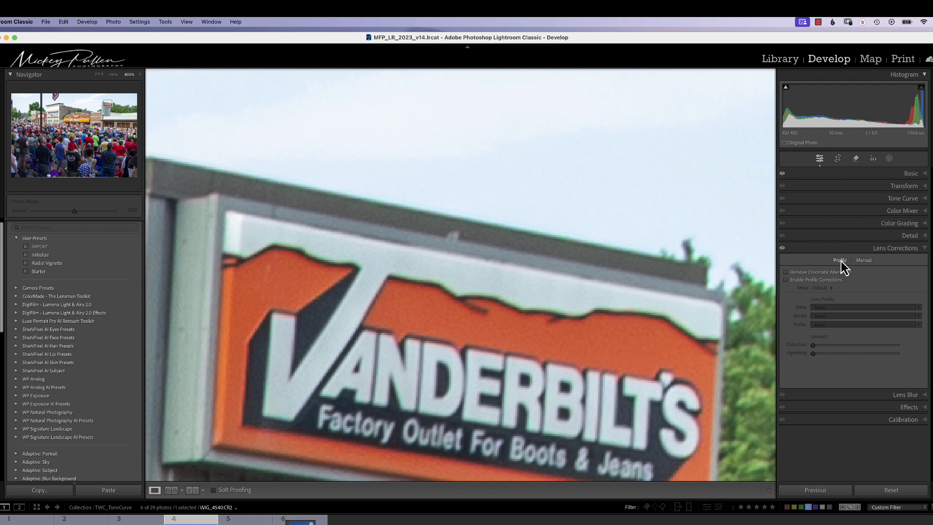
Check Remove Chromatic Aberration and Enable Profile Corrections on the Profile tab
left_click(786, 273)
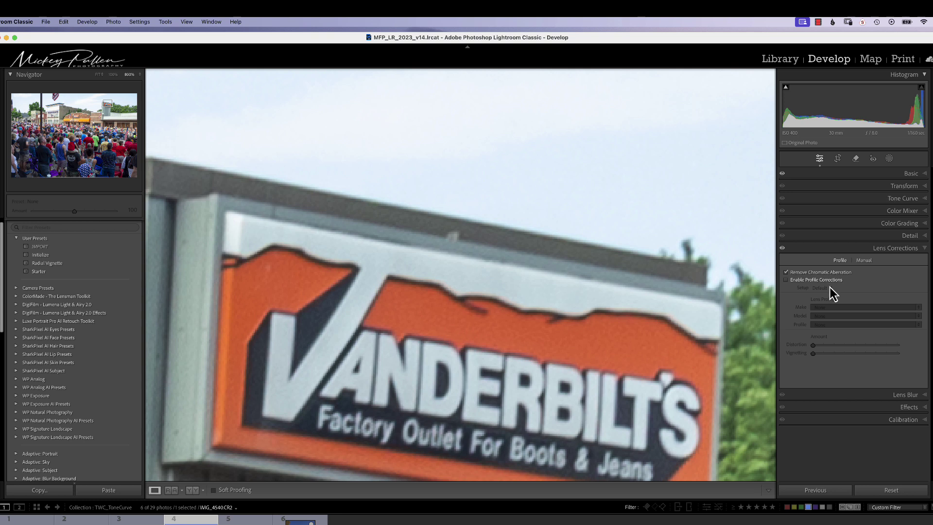
left_click(786, 280)
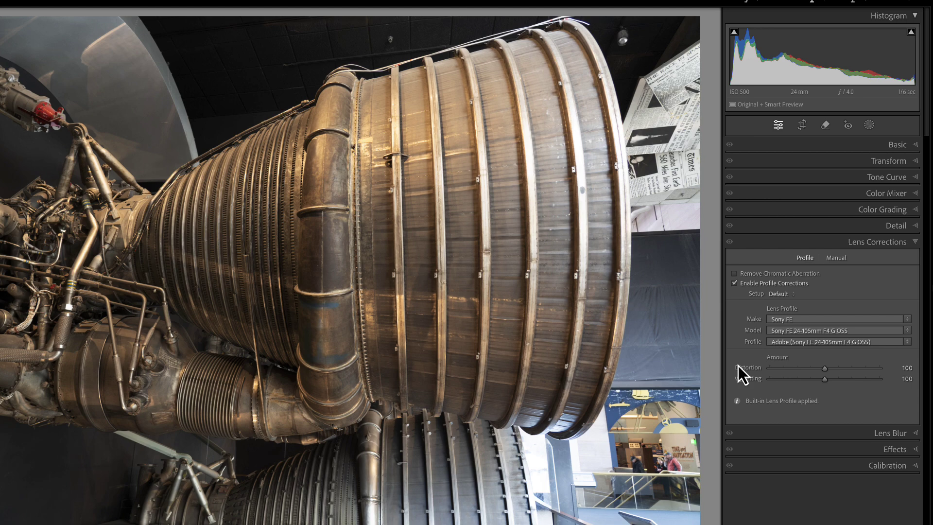
View the built-in Sony lens profile notice and dismiss it with OK
left_click(737, 402)
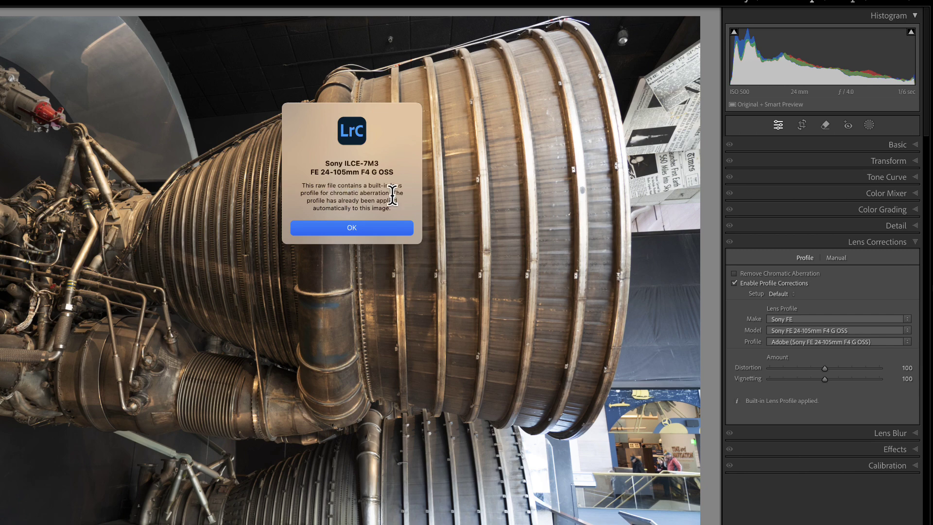
left_click(350, 229)
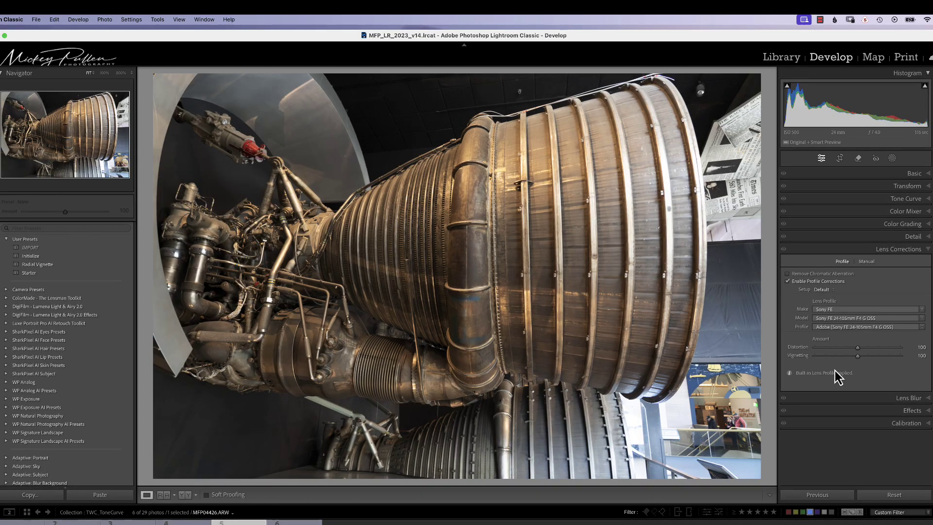
Reduce the Profile Distortion correction while the alignment grid is showing
left_click(858, 347)
left_click(859, 349)
mouse_move(858, 349)
left_mouse_down()
mouse_move(873, 348)
mouse_move(836, 352)
mouse_move(894, 349)
mouse_move(858, 351)
mouse_move(878, 362)
mouse_move(887, 360)
mouse_move(836, 362)
mouse_move(897, 360)
mouse_move(860, 360)
left_mouse_up()
Darken the corners with Manual Vignetting Amount -10 and midpoint 45
left_click(866, 262)
left_click(864, 287)
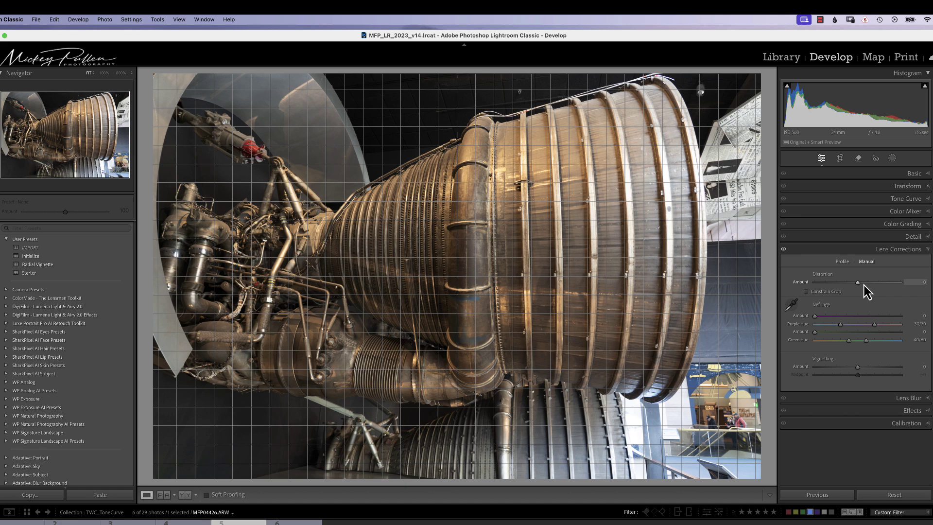
mouse_move(852, 367)
left_mouse_down()
mouse_move(814, 385)
mouse_move(850, 371)
mouse_move(856, 381)
mouse_move(831, 383)
mouse_move(873, 378)
mouse_move(850, 378)
mouse_move(873, 369)
mouse_move(855, 373)
left_mouse_up()
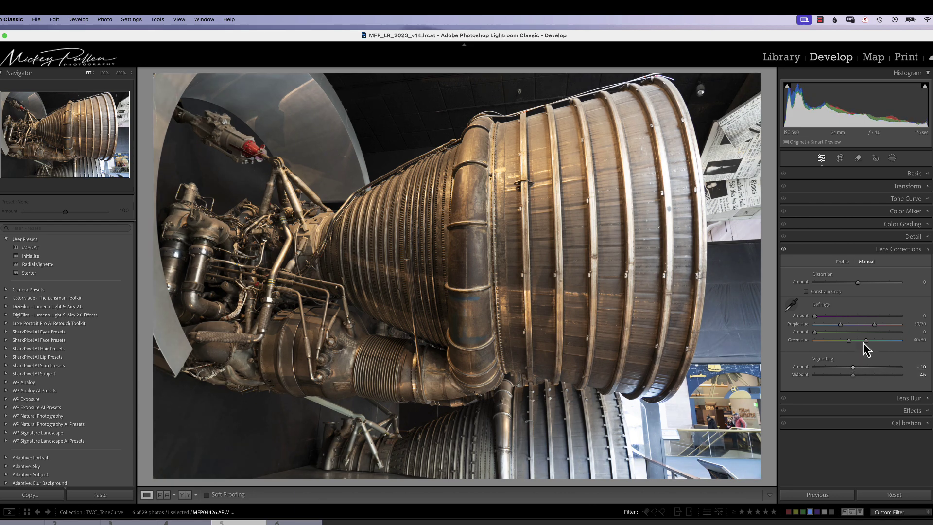
left_click(844, 263)
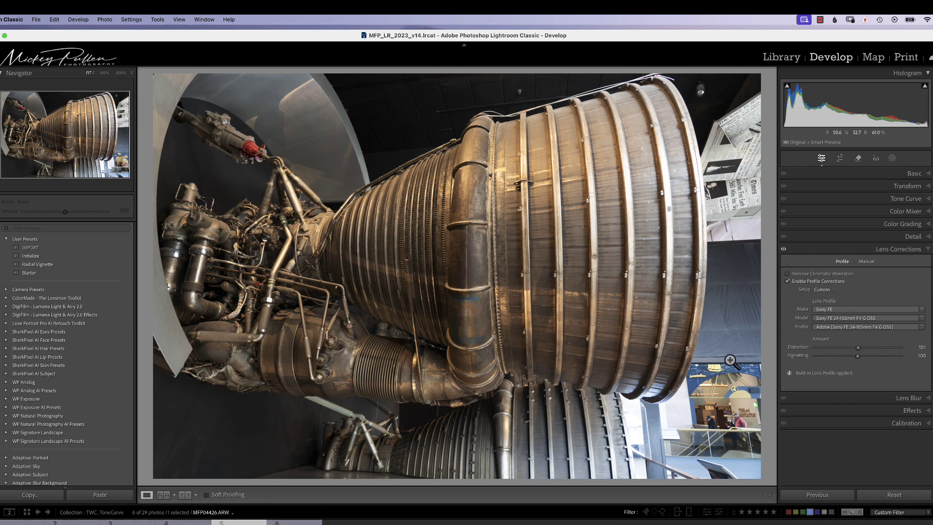
Preview the Distortion slider grid, then select the parade photo in the filmstrip
left_click_drag(905, 350, 905, 350)
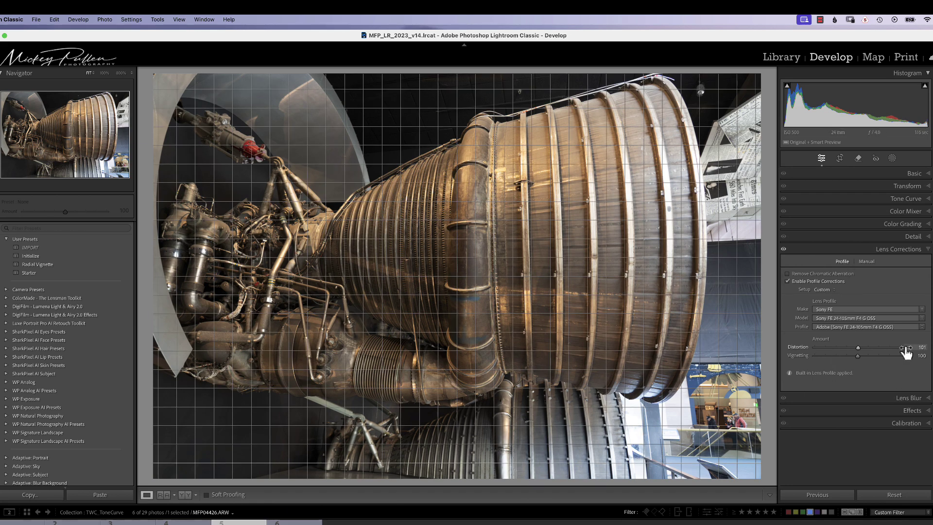
left_click_drag(905, 350, 906, 350)
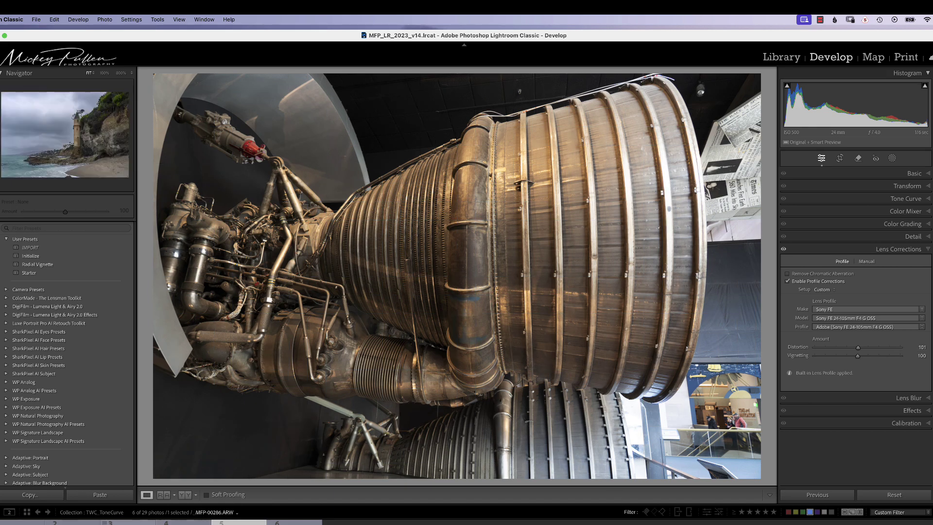
left_click(299, 523)
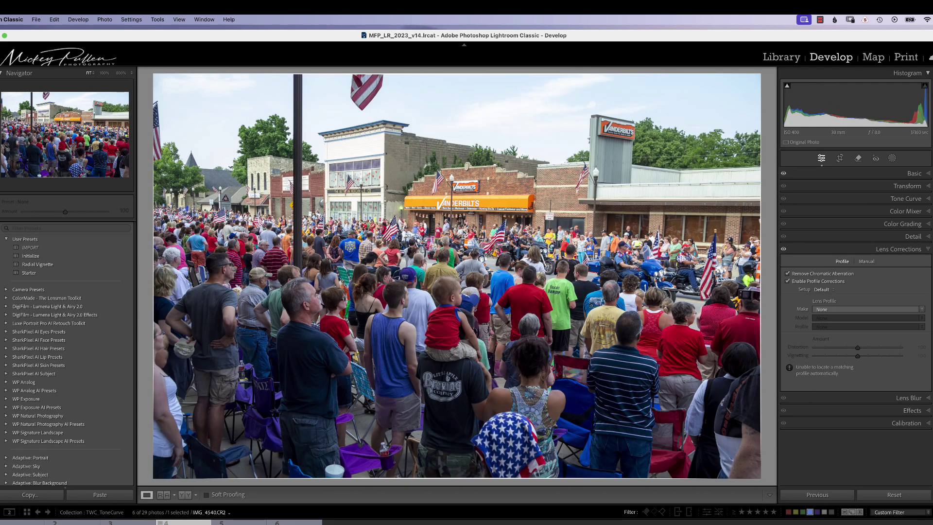
Choose Make Canon and lens model Canon EF 24-105mm f/4 L IS USM
left_click(831, 311)
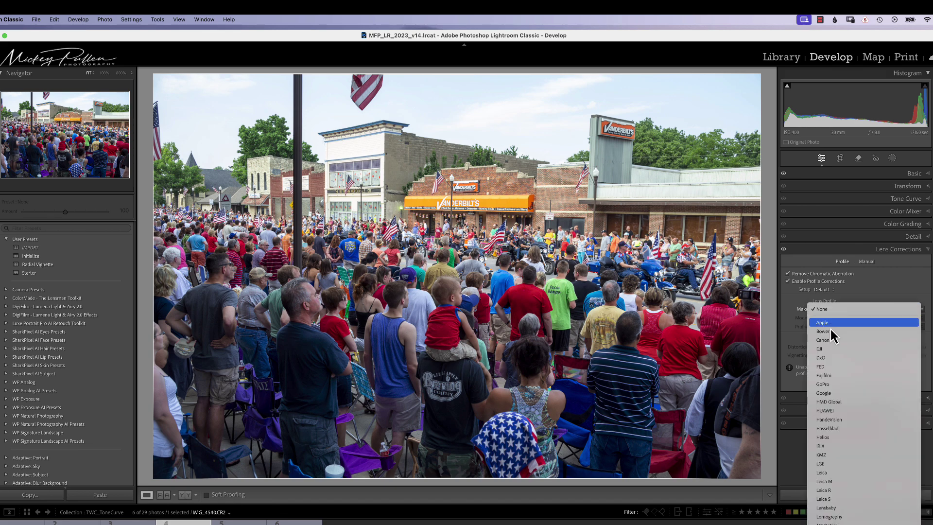
left_click(827, 342)
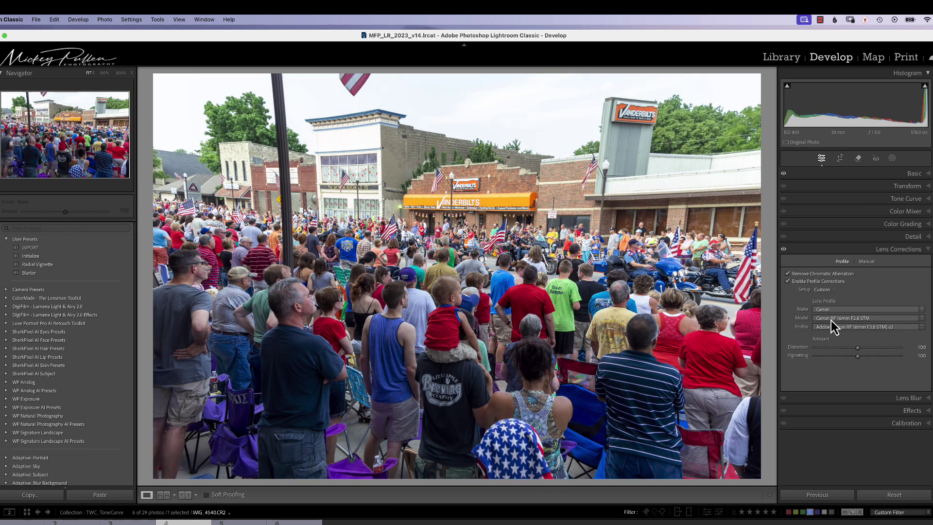
left_click(831, 319)
scroll(860, 224, "up", 10)
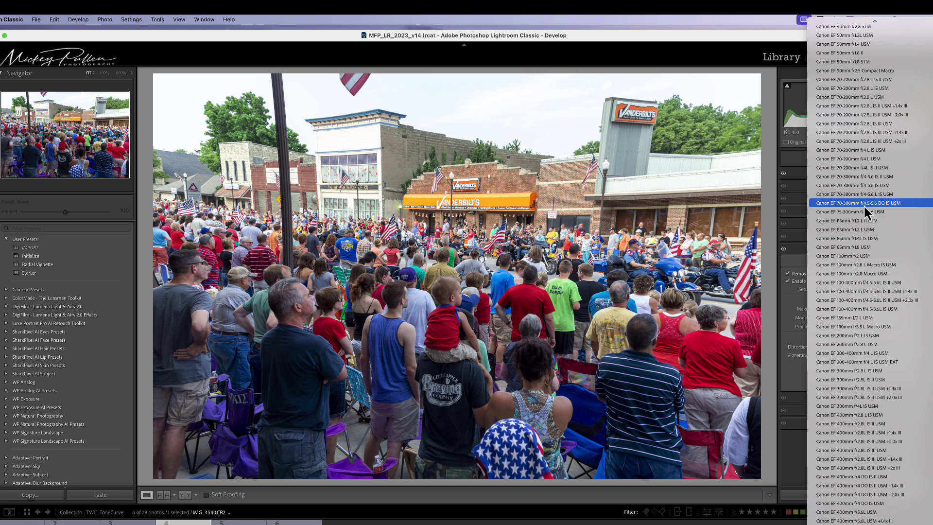
scroll(867, 212, "up", 6)
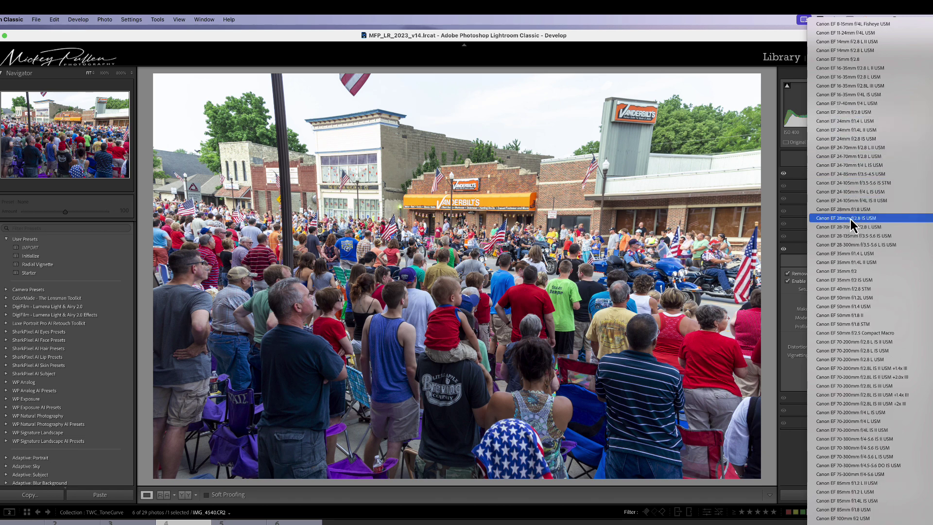
left_click(848, 192)
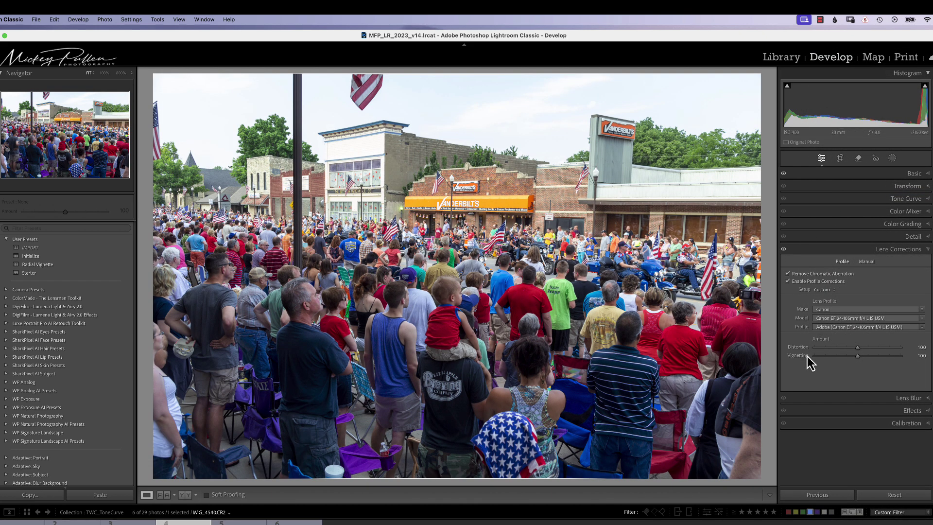
Switch Enable Profile Corrections off and on twice to compare the parade photo, ending with it on
left_click(788, 284)
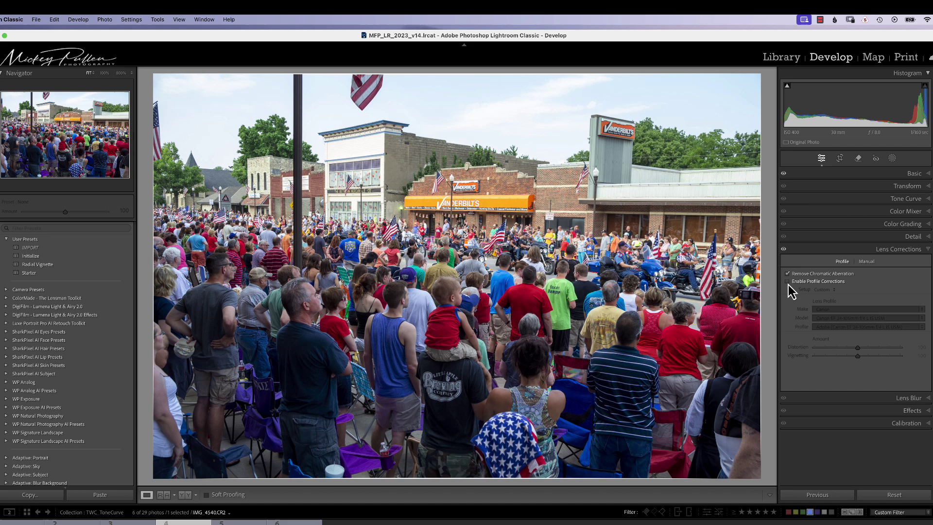
left_click(788, 284)
left_click(789, 285)
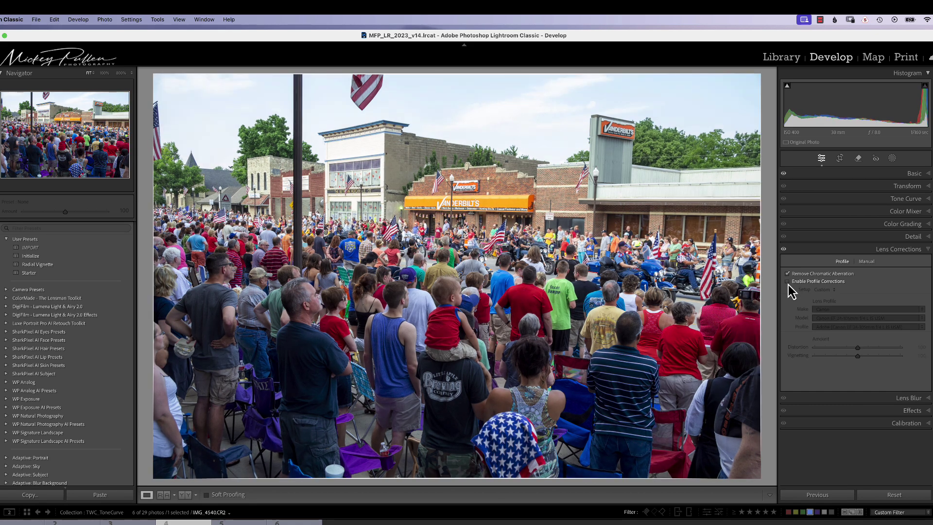
left_click(788, 285)
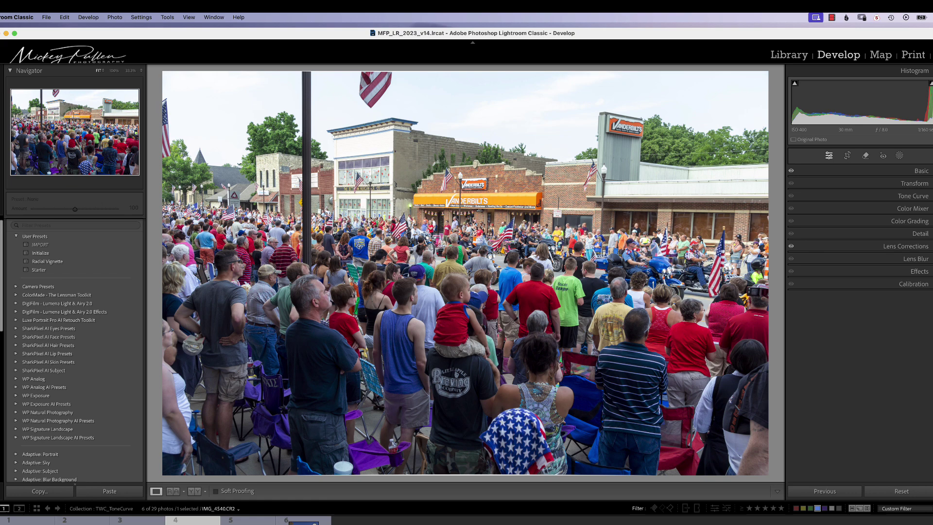
Select DSC02500.ARW and, in Transform, try Upright Auto, then Off, then Level
left_click(303, 521)
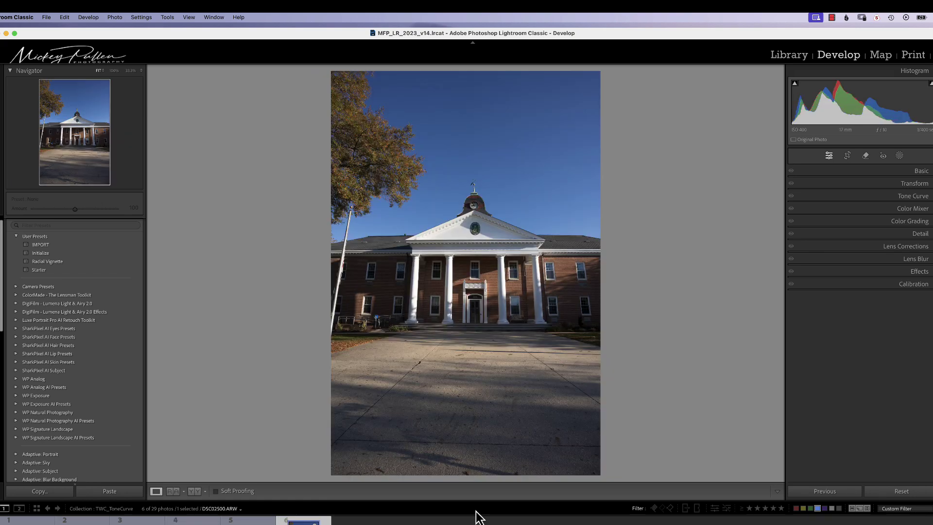
left_click(829, 183)
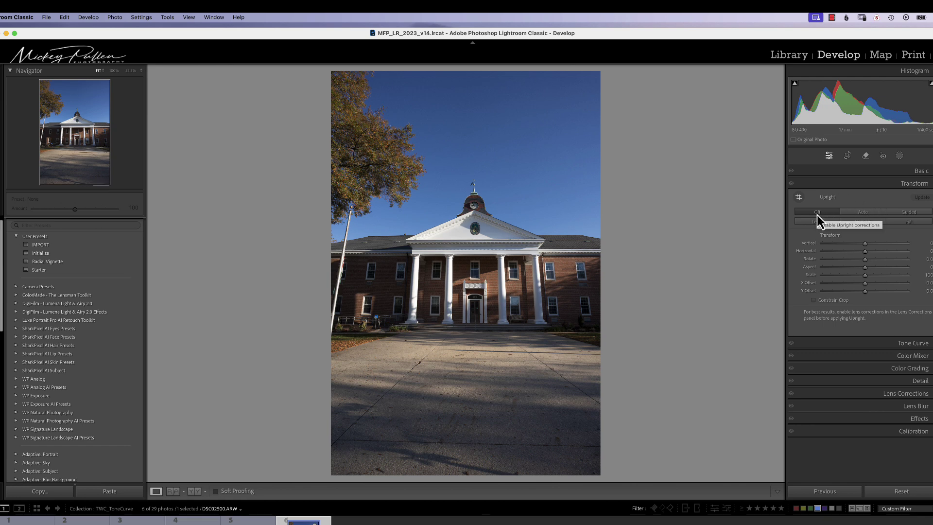
left_click(859, 212)
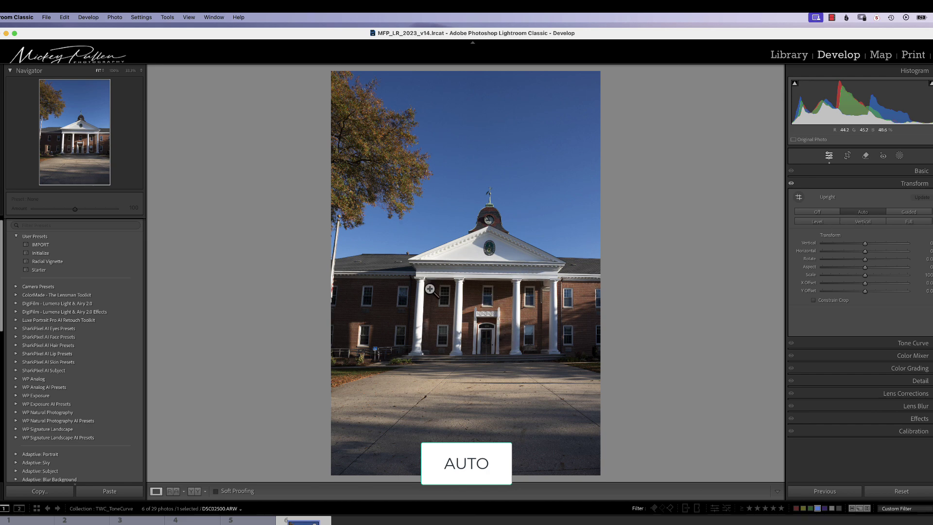
left_click(825, 213)
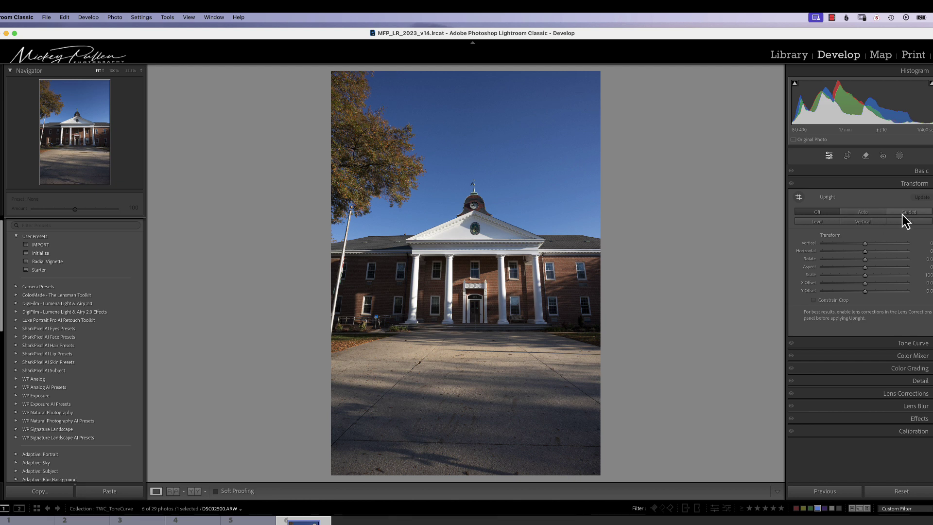
left_click(818, 223)
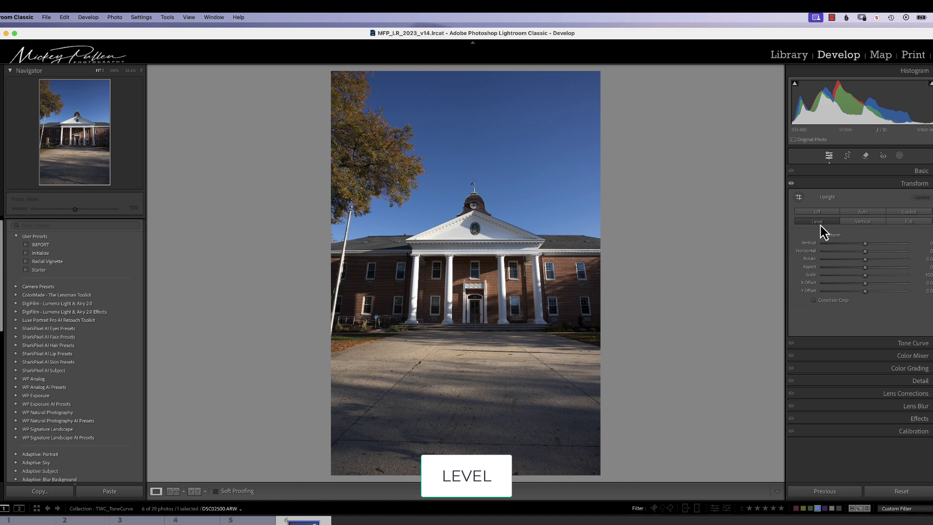
Preview Upright Vertical, switch back to Off, then apply Full upright correction
left_click(825, 213)
left_click(866, 223)
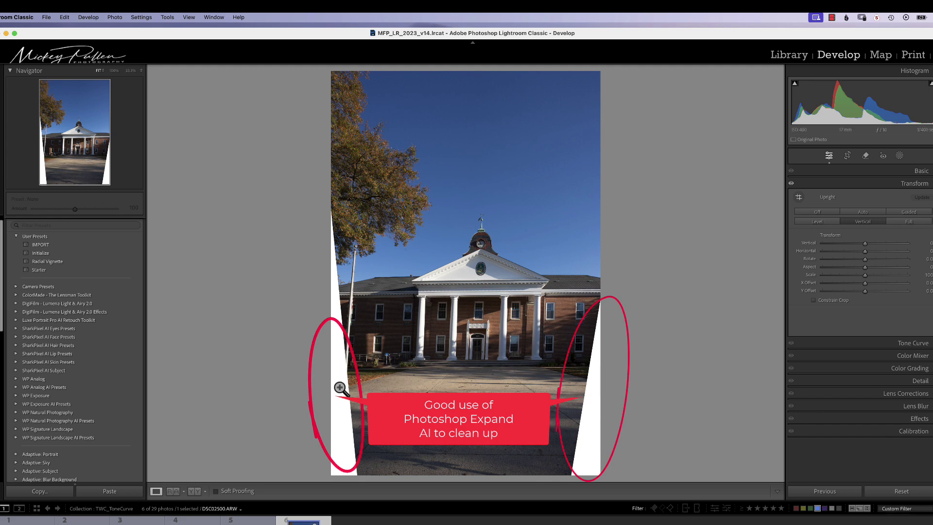
left_click(813, 214)
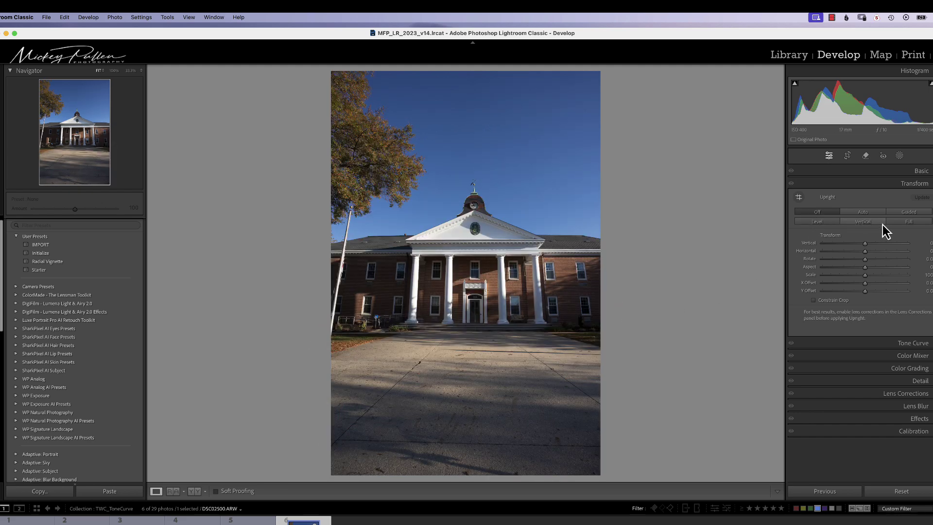
left_click(913, 224)
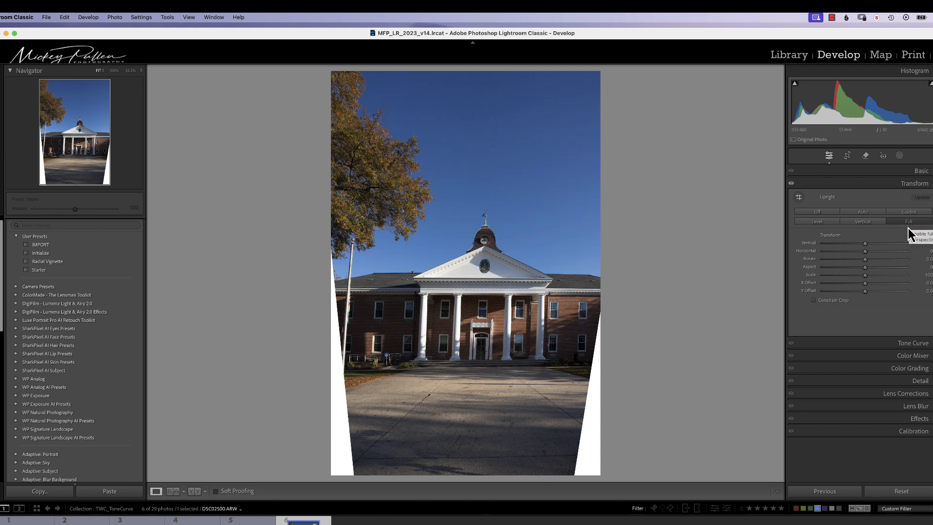
Switch Upright from Off to Guided, turn off Show Loupe, and zoom to 33.3% then 50%
left_click(809, 214)
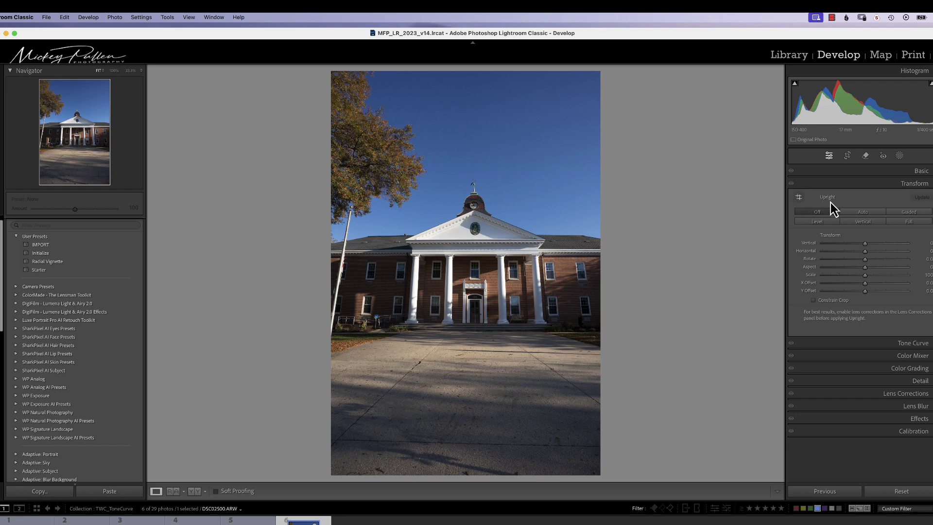
left_click(904, 215)
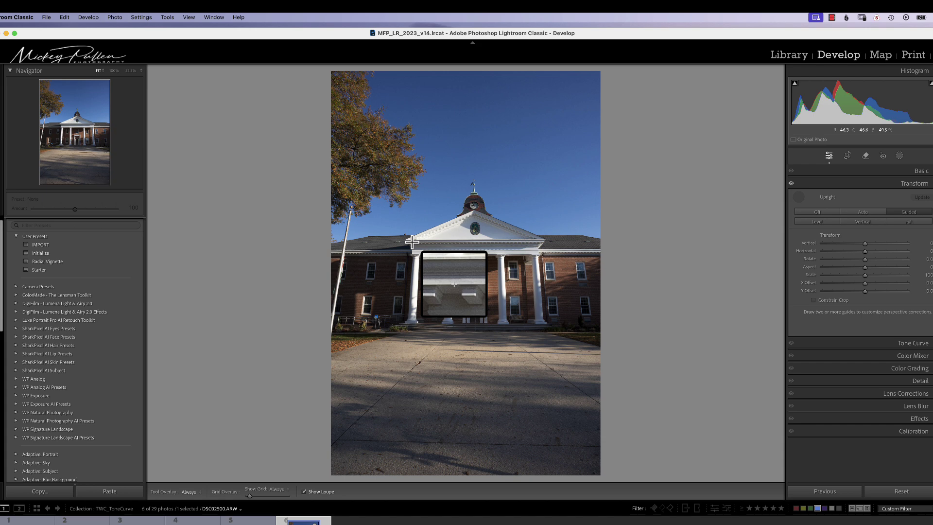
left_click(304, 492)
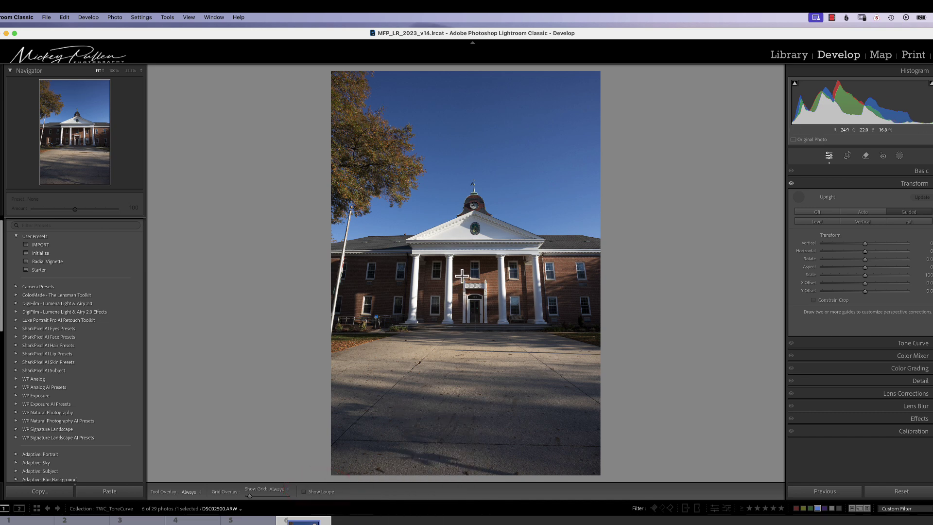
key("super+equal")
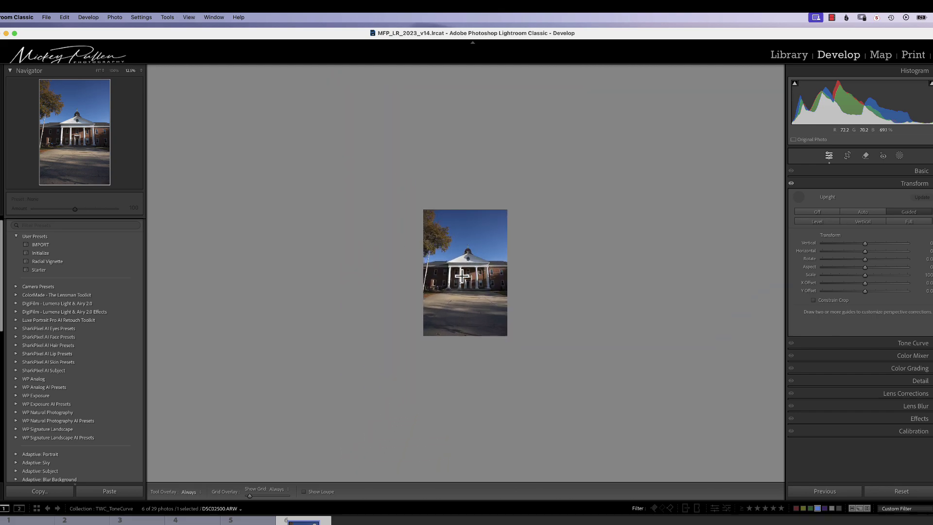
key("super+equal")
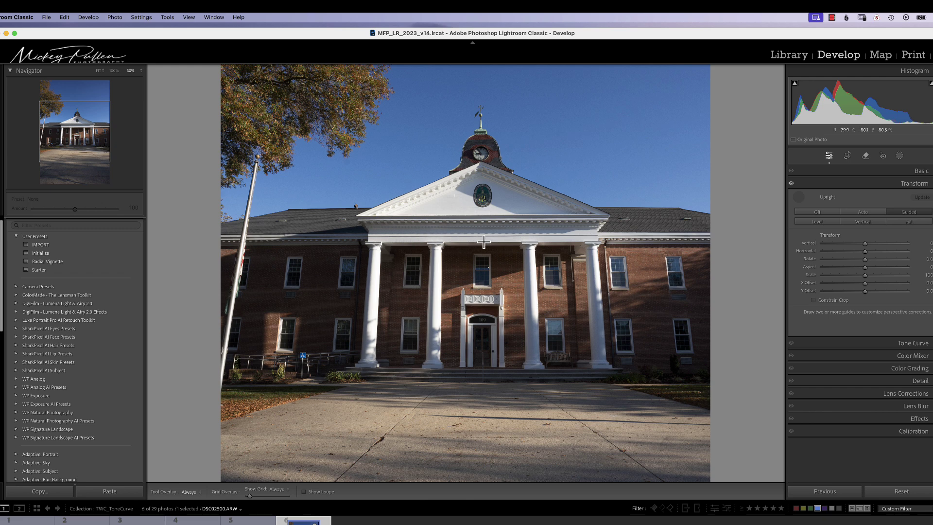
With Show Loupe on, draw guides along the roofline and down a portico column, then zoom out to 25%
left_click(303, 491)
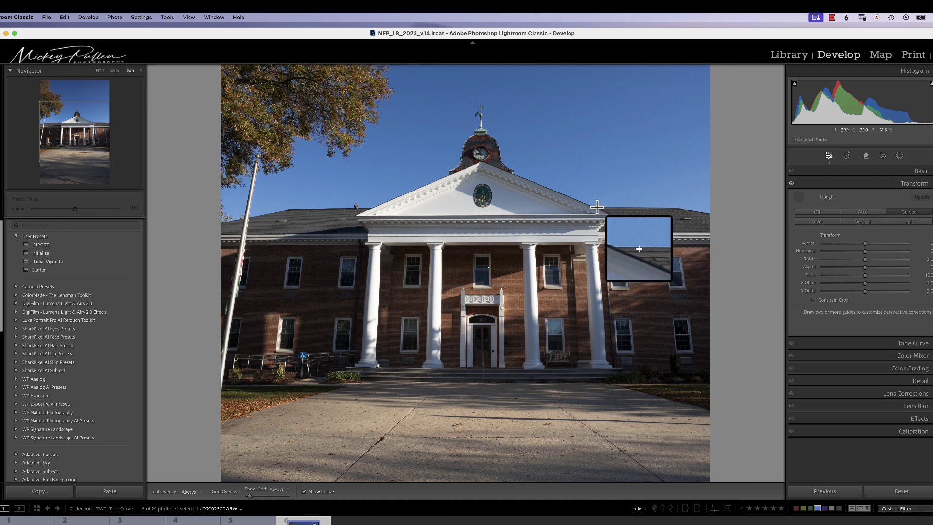
left_click_drag(596, 207, 671, 207)
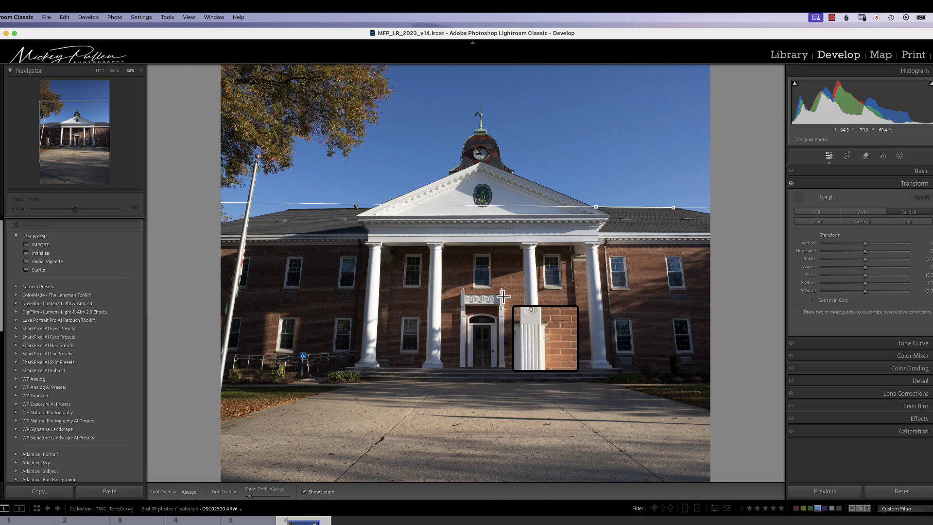
left_click_drag(504, 297, 505, 368)
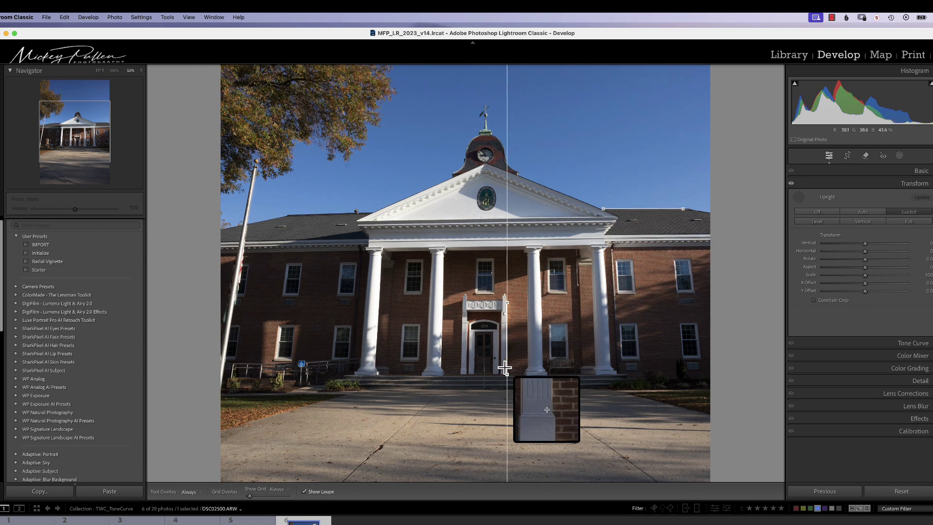
key("super+minus")
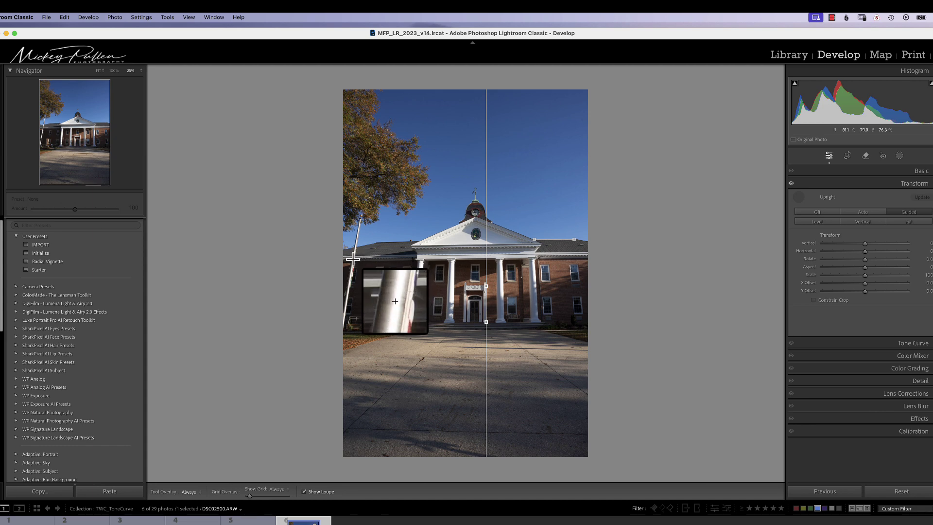
Set the Vertical transform to +1, then to -32, and show the guided guide line again
left_click(831, 249)
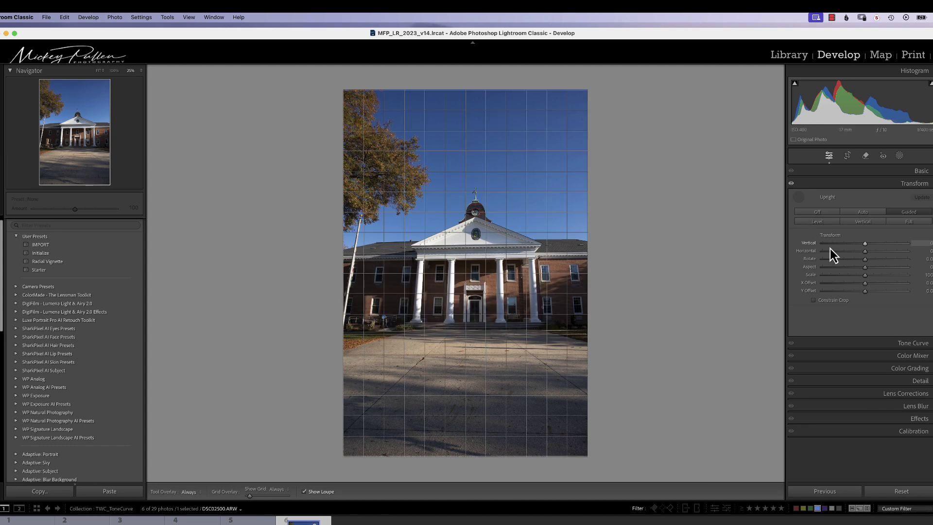
key("Up")
left_click_drag(869, 246, 846, 269)
key("shift+t")
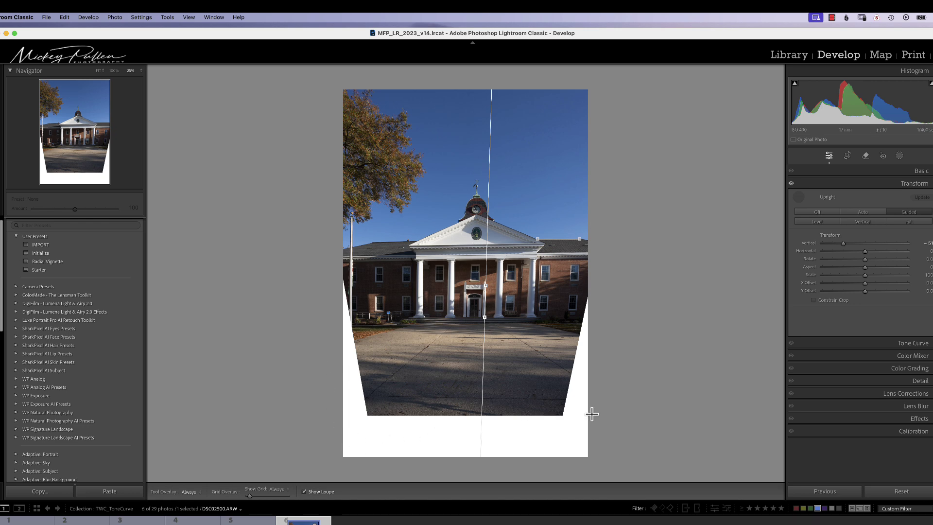
Reset Rotate to zero, stretch Aspect wider, and raise Scale to about 107
mouse_move(869, 251)
left_mouse_down()
mouse_move(859, 256)
mouse_move(868, 262)
left_mouse_up()
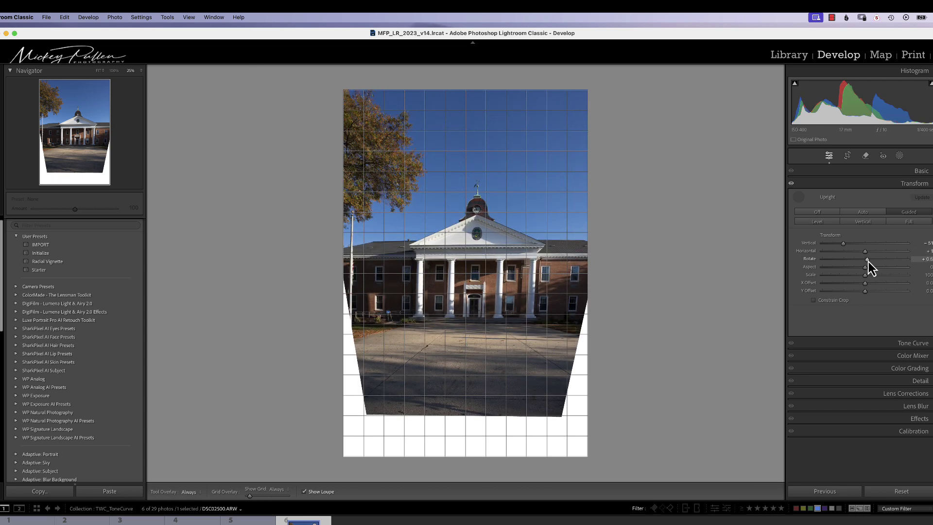
double_click(867, 261)
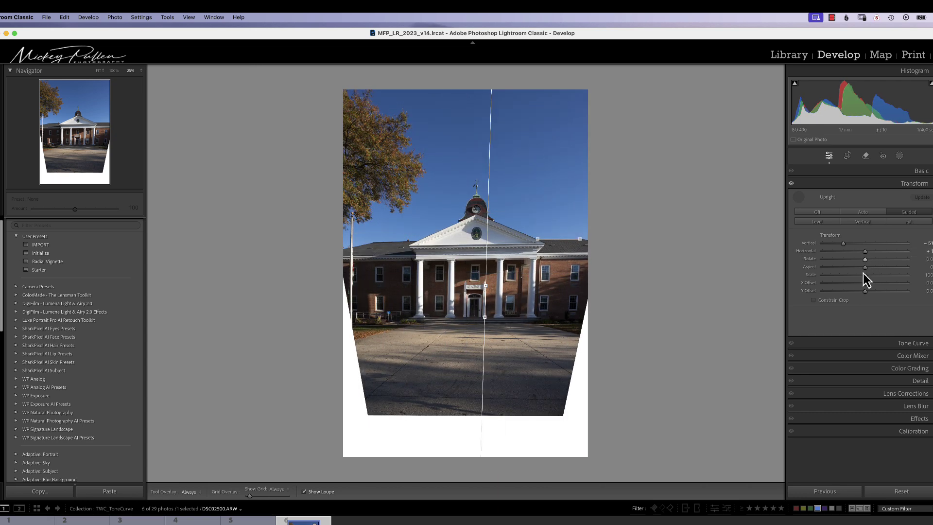
mouse_move(866, 269)
left_mouse_down()
mouse_move(882, 270)
mouse_move(853, 278)
mouse_move(867, 274)
left_mouse_up()
mouse_move(867, 273)
left_mouse_down()
mouse_move(877, 270)
mouse_move(867, 273)
left_mouse_up()
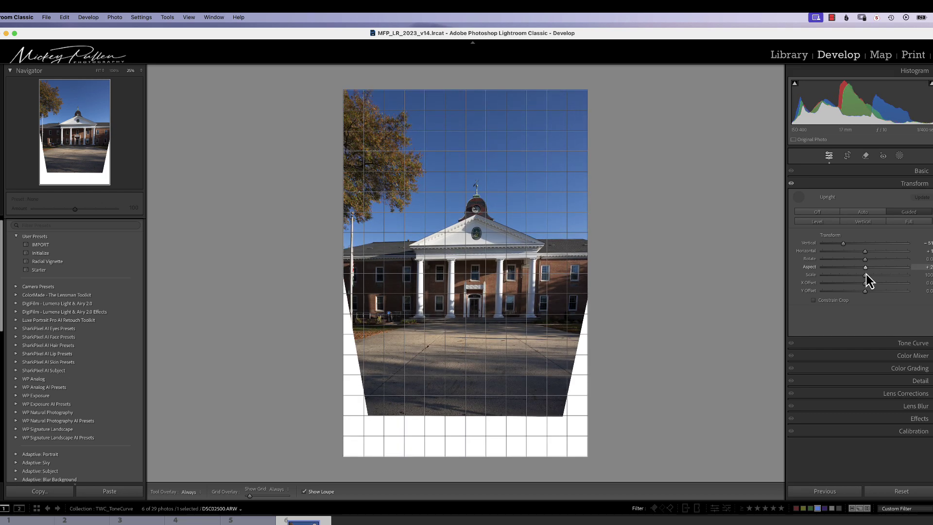
left_click_drag(866, 276, 863, 297)
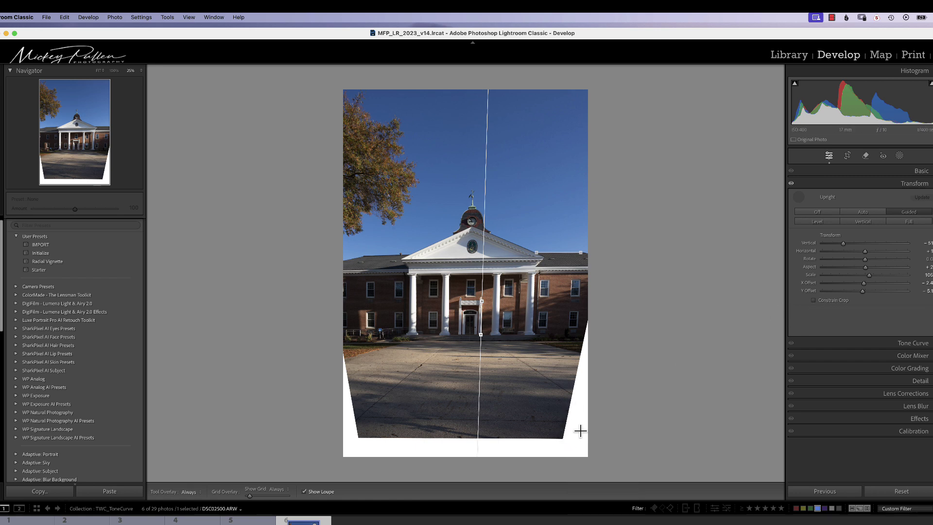
Try Constrain Crop and undo it, reset Transform/Upright, then ease Vertical to about -60
left_click(814, 301)
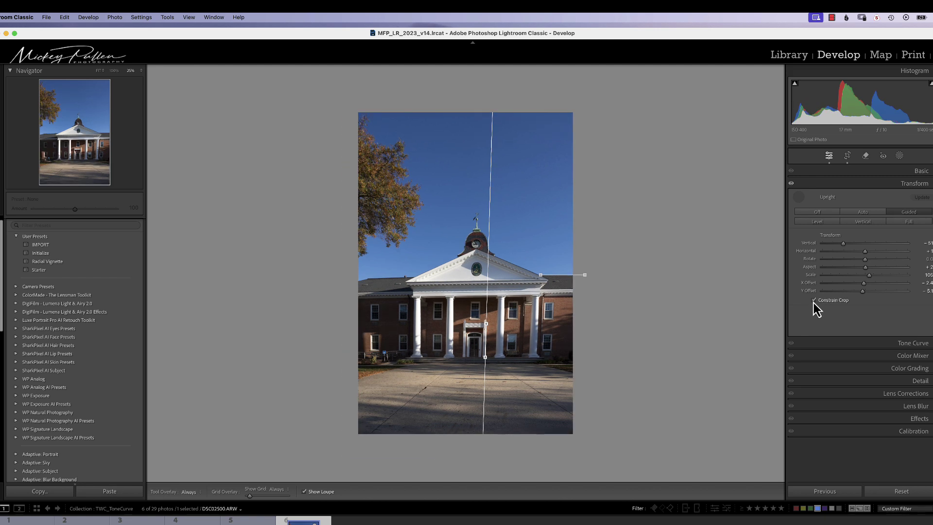
key("super+z")
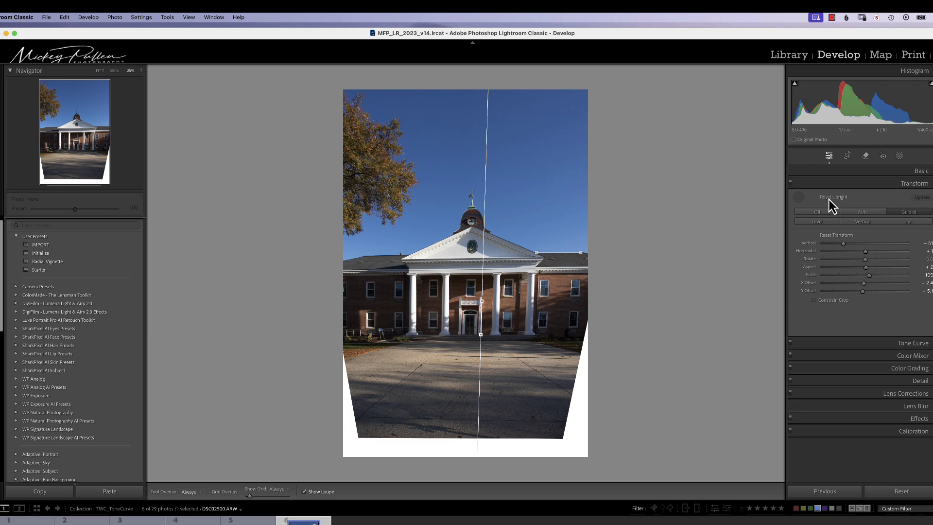
left_click(829, 199, "alt")
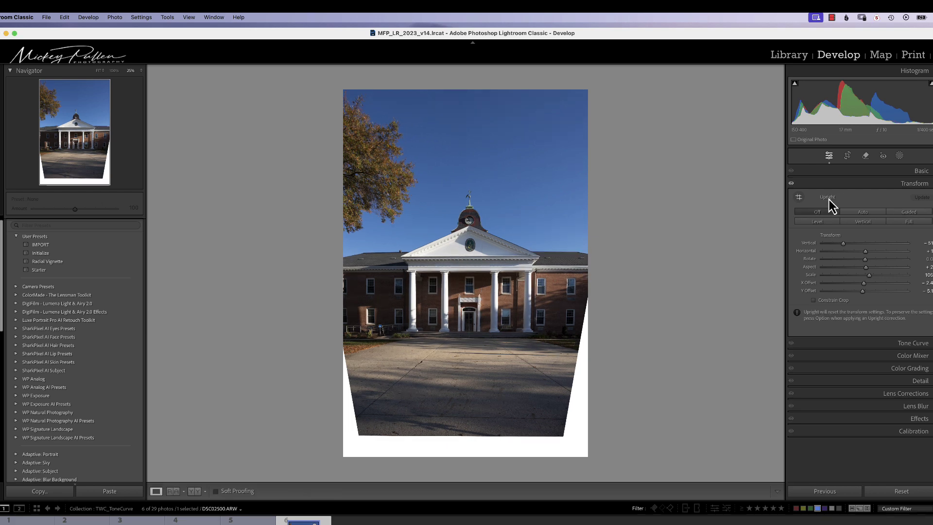
left_click_drag(843, 244, 864, 251)
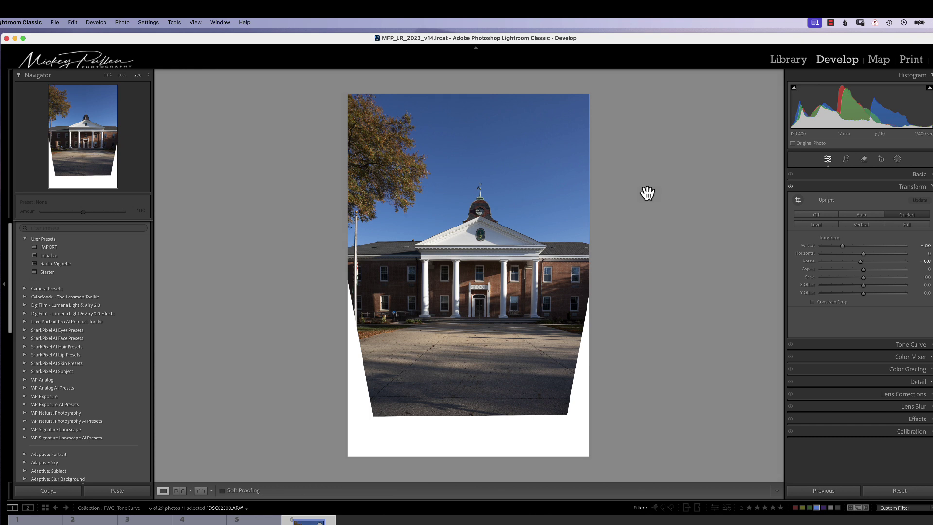
Compare Constrain Crop on and off with undo/redo, finishing with Constrain Crop ticked
left_click(815, 304)
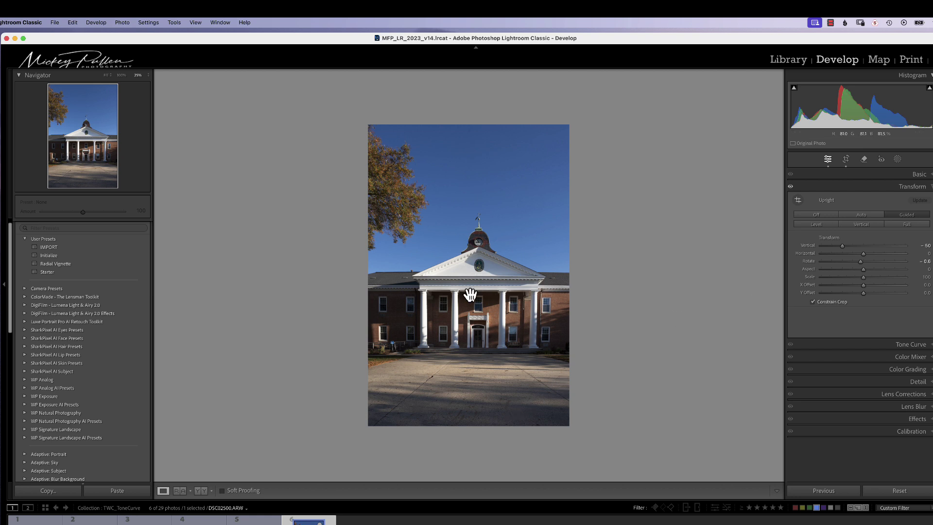
left_click(813, 303)
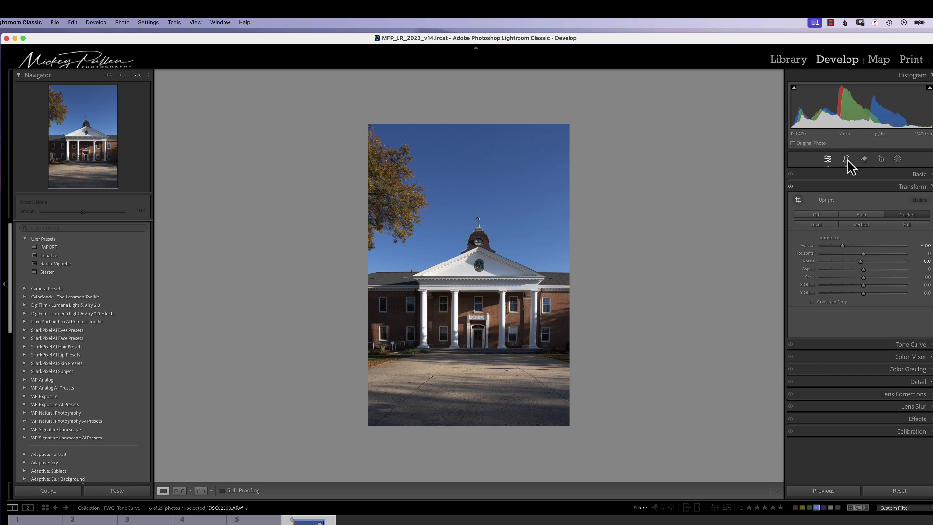
key("super+z")
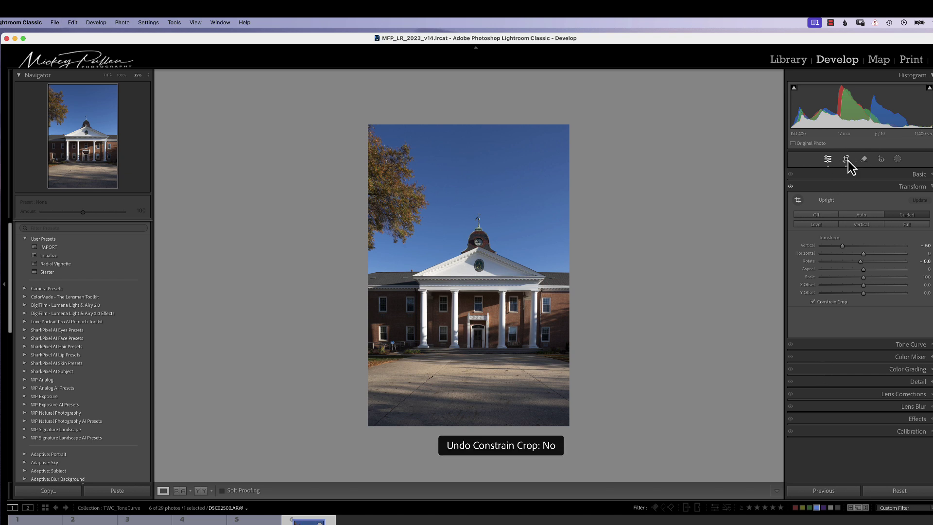
key("super+shift+z")
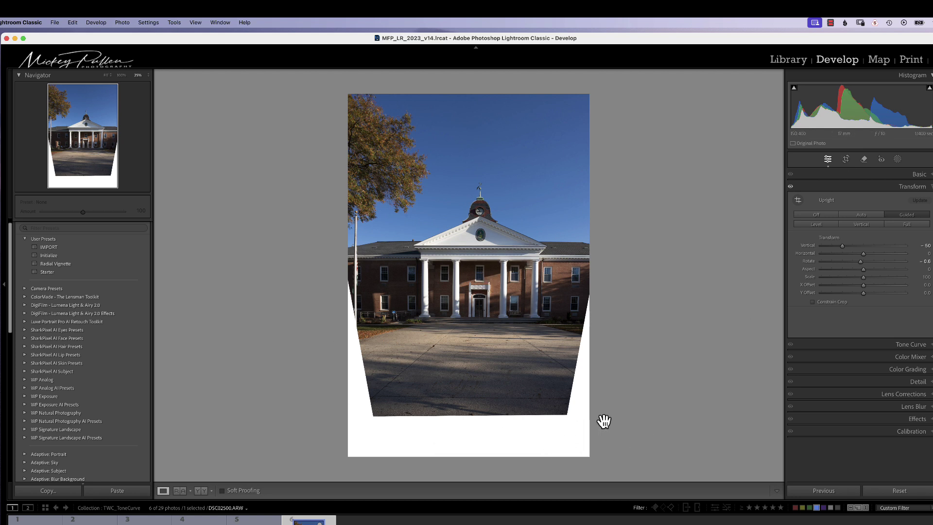
left_click(813, 303)
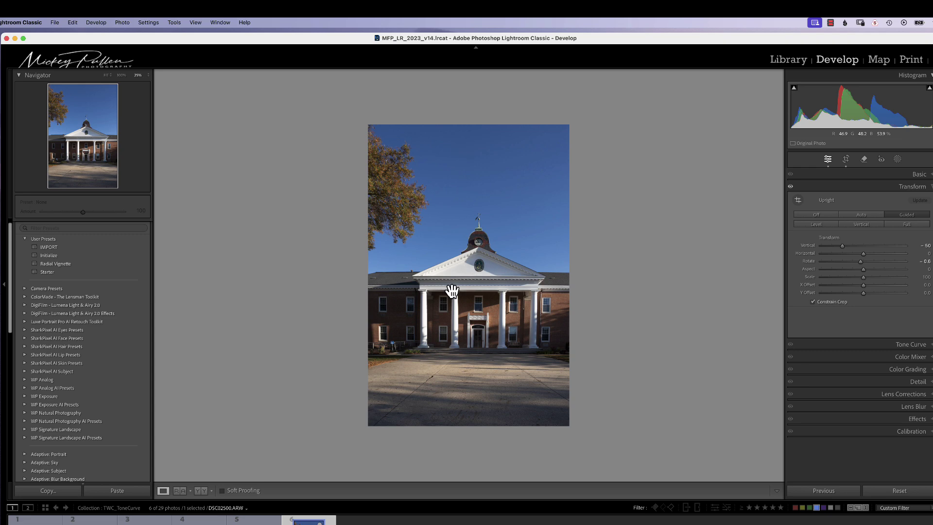
left_click(196, 23)
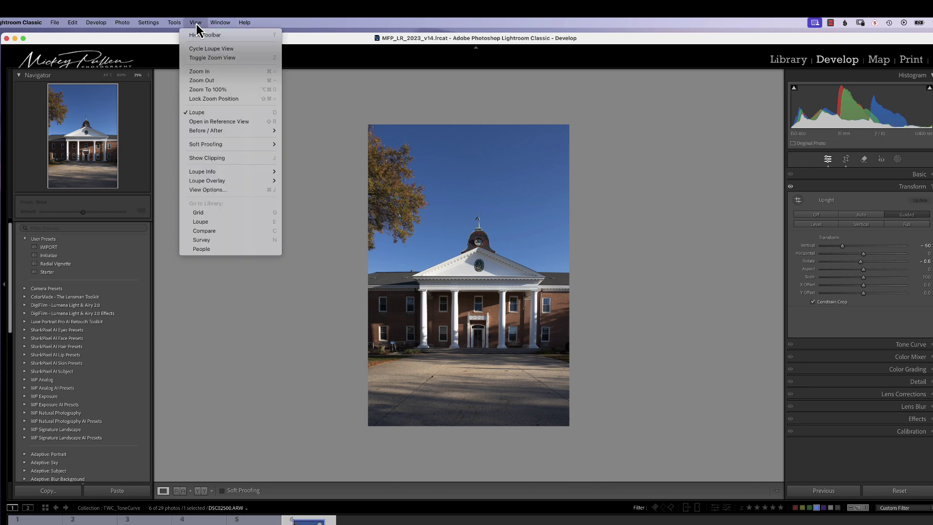
mouse_move(217, 186)
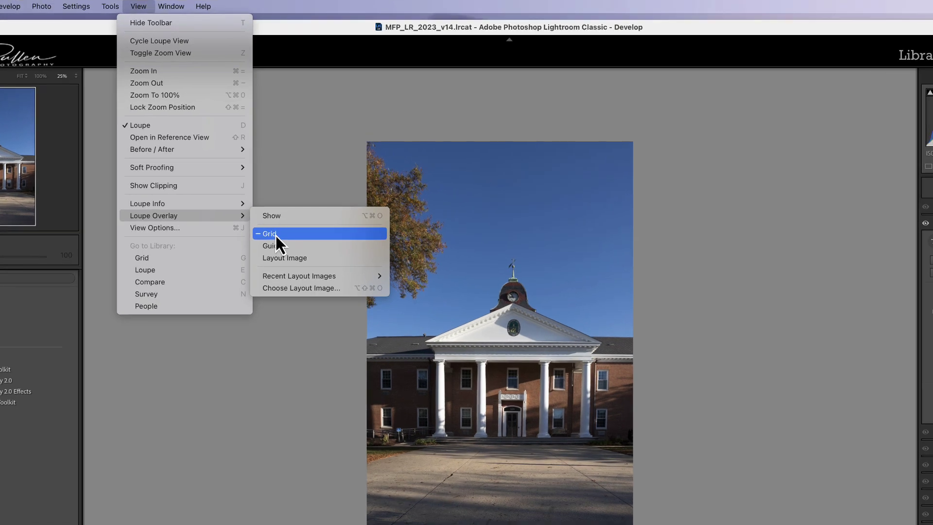
left_click(295, 194)
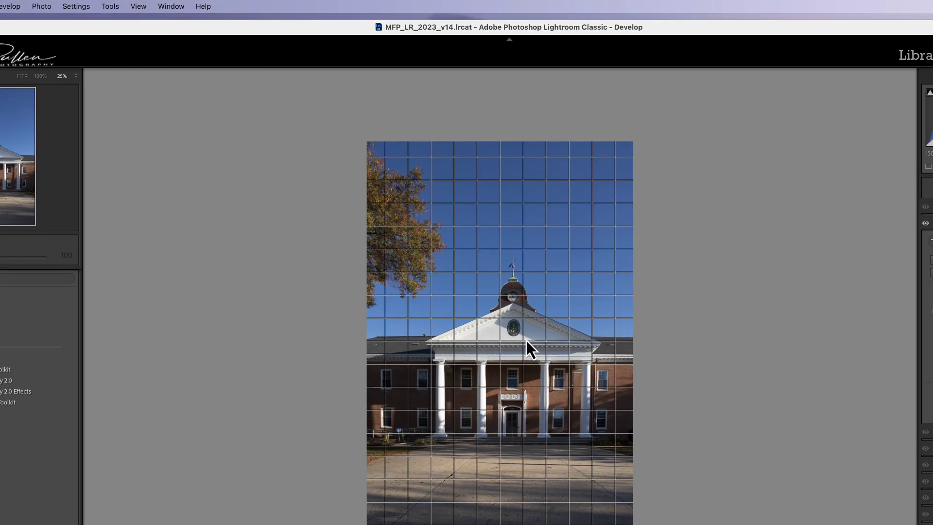
key("super")
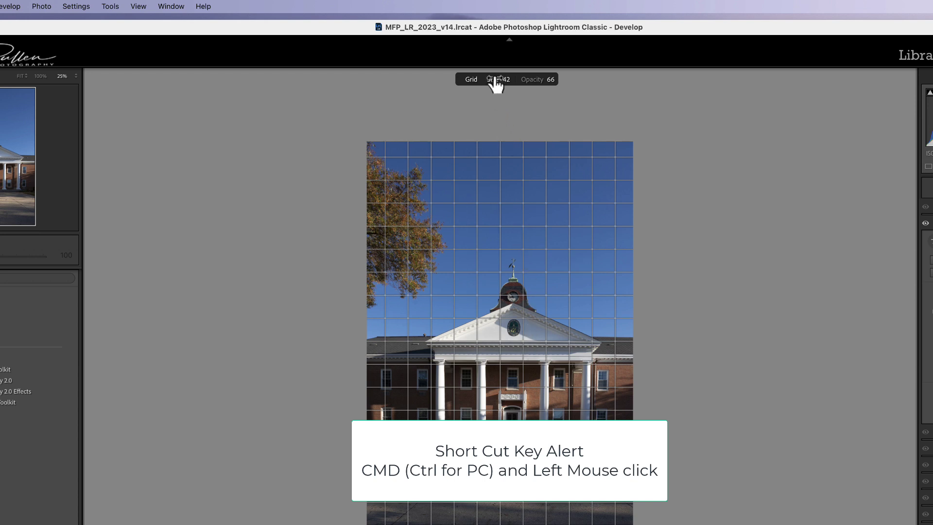
mouse_move(496, 82)
left_mouse_down()
mouse_move(523, 83)
mouse_move(476, 92)
mouse_move(506, 89)
mouse_move(498, 95)
left_mouse_up()
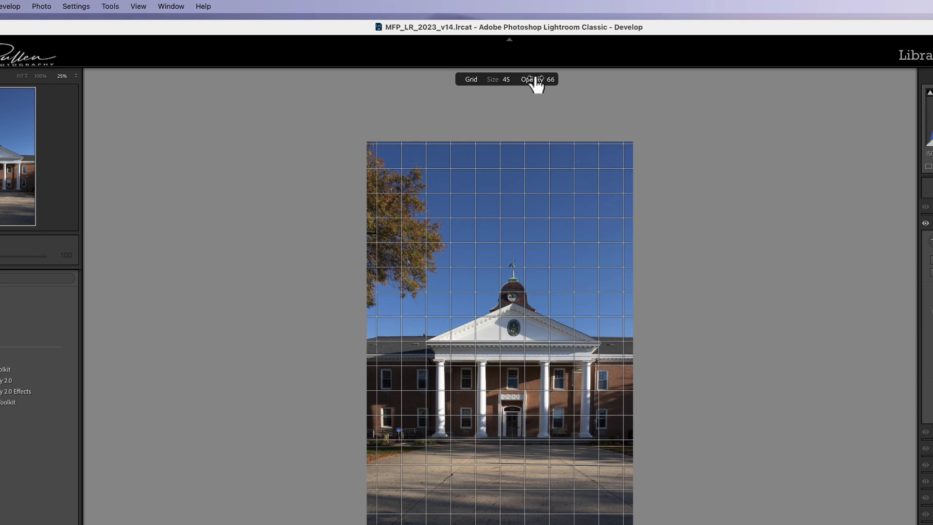
left_click_drag(536, 84, 470, 131)
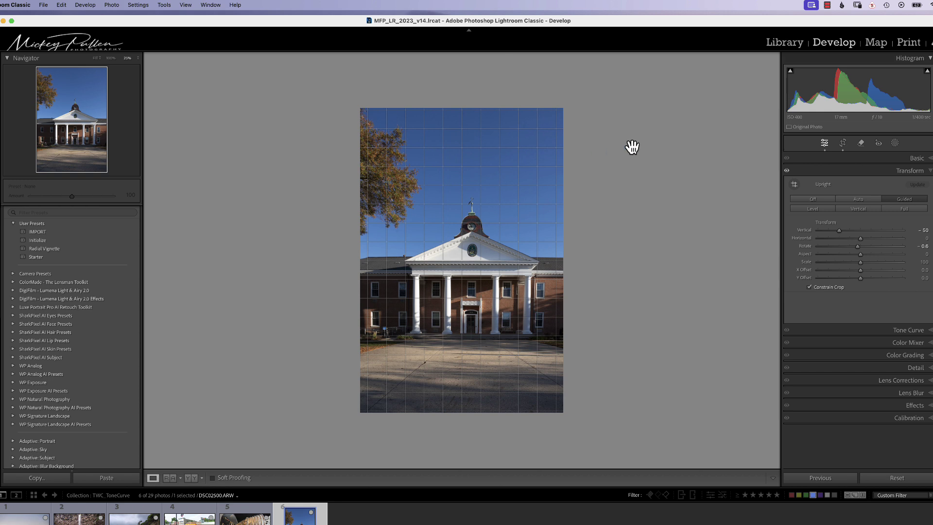
key("super+alt+o")
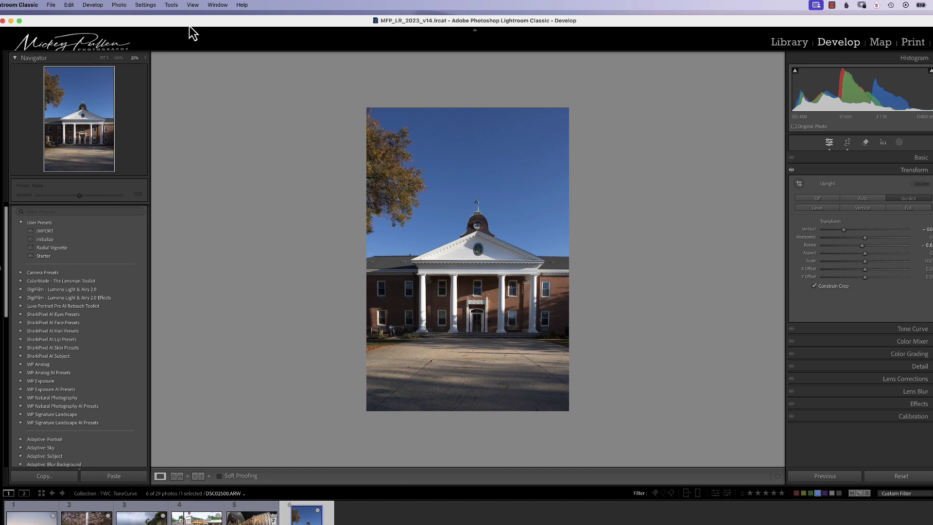
Load the signature PNG as the Loupe Overlay layout image via View > Choose Layout Image
left_click(192, 5)
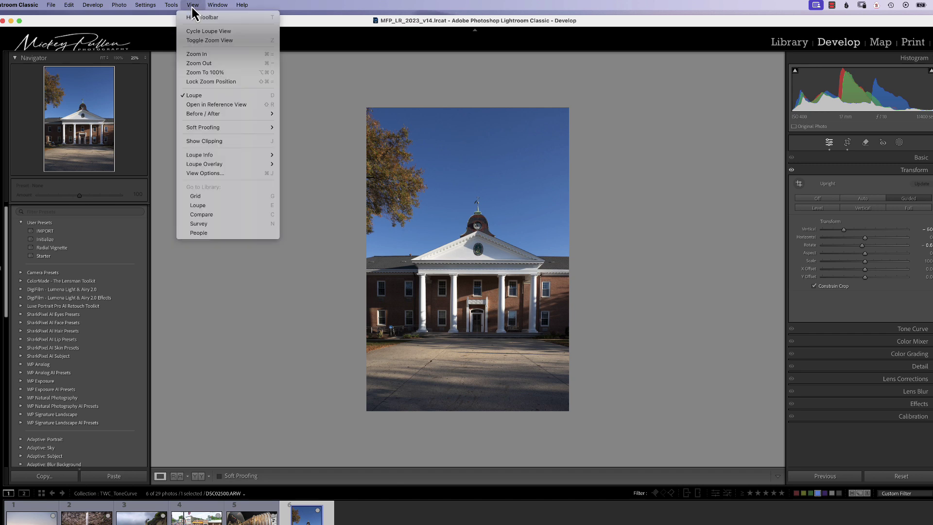
mouse_move(220, 166)
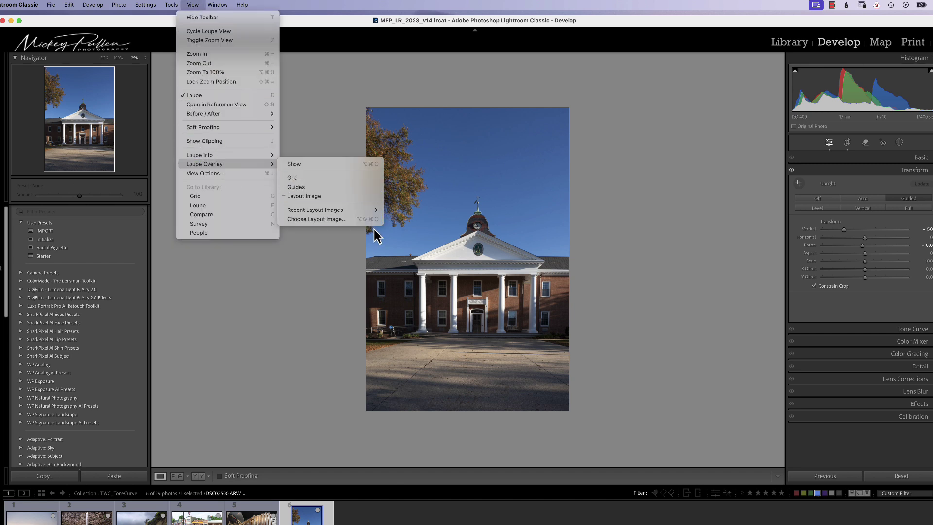
left_click(359, 220)
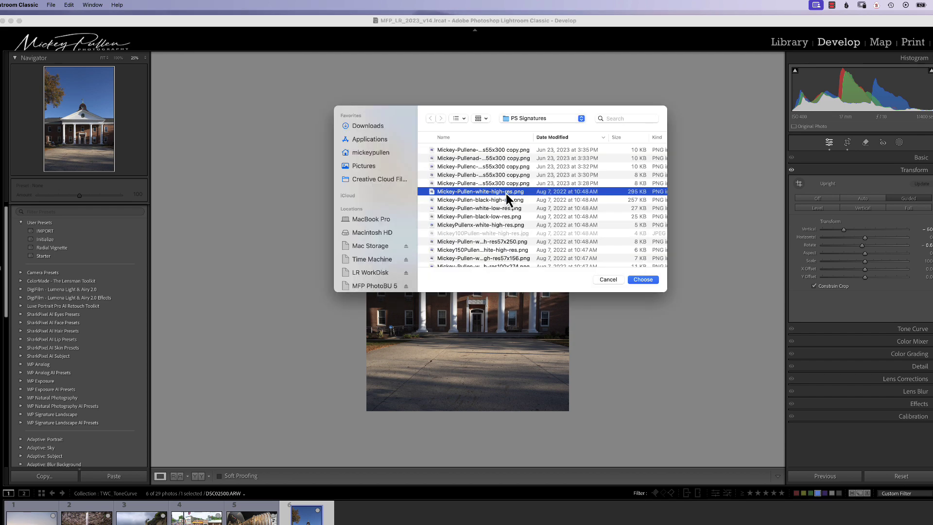
left_click(640, 280)
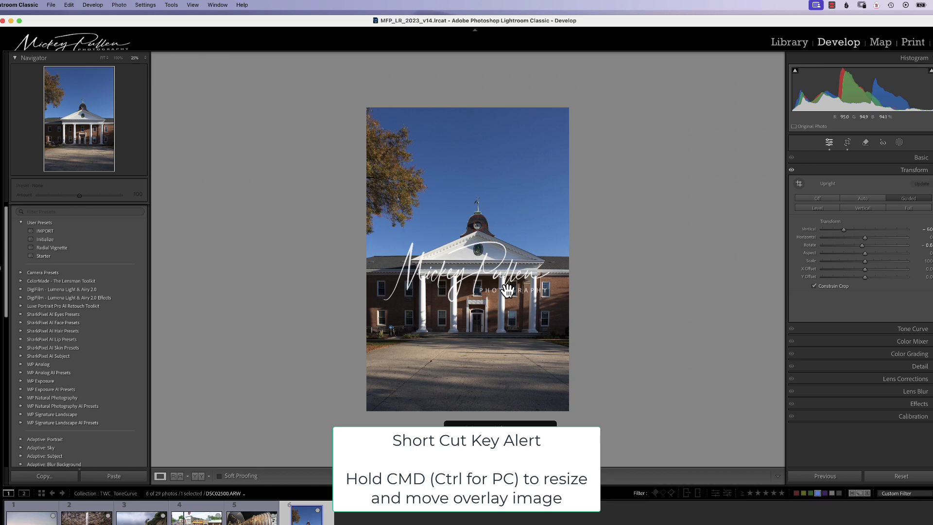
Shrink the signature overlay and place it in the photo's bottom-right corner
key("super")
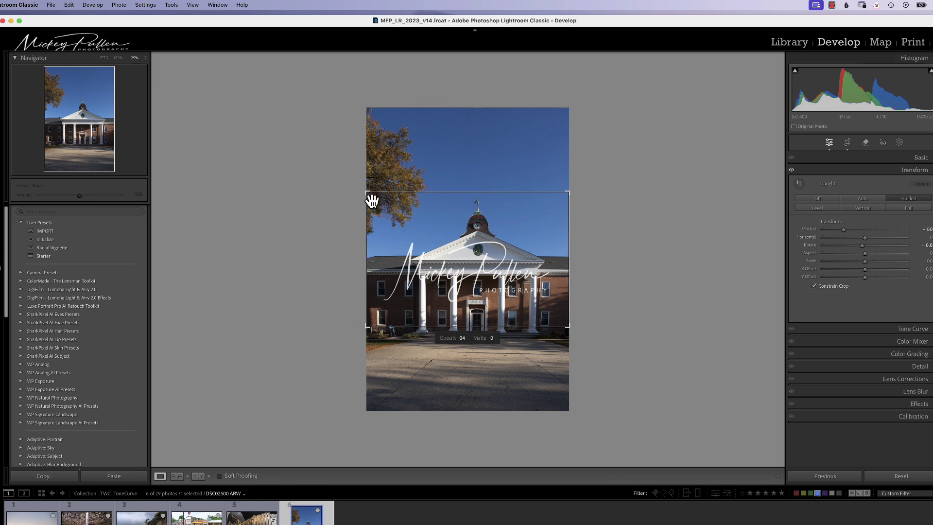
left_click_drag(367, 190, 519, 294)
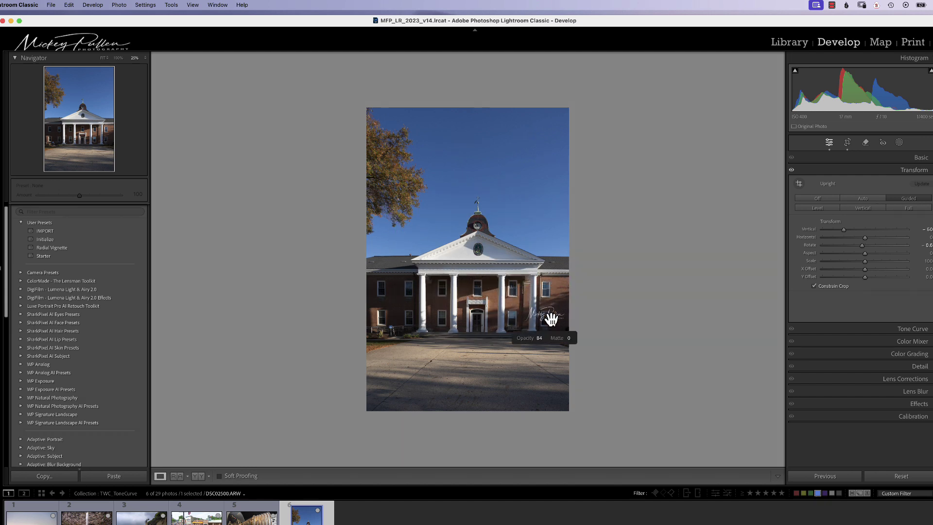
left_click_drag(557, 319, 551, 445)
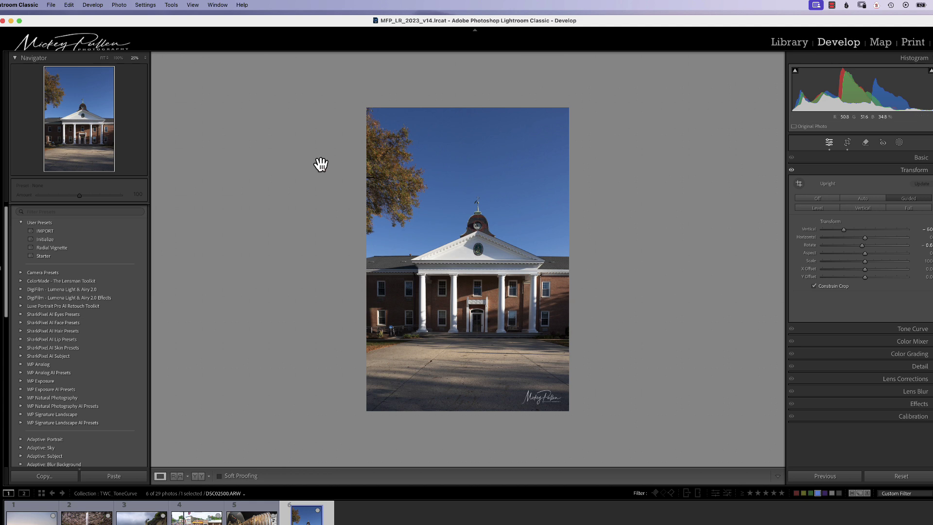
Uncheck View > Loupe Overlay > Layout Image to hide the signature logo
left_click(190, 5)
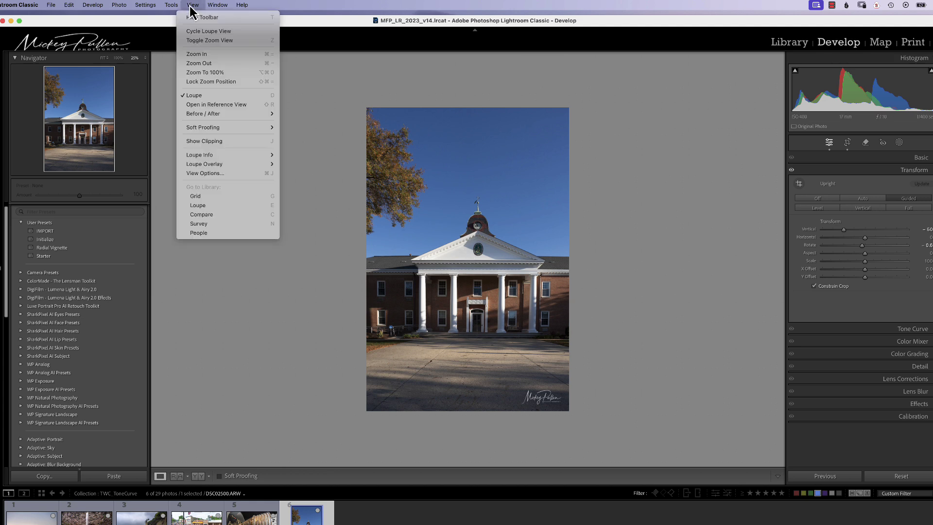
mouse_move(223, 164)
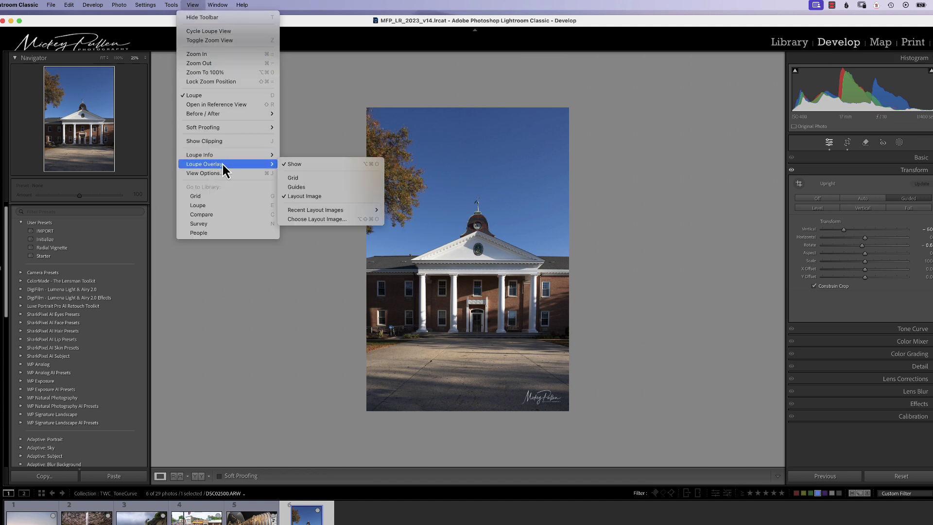
left_click(314, 196)
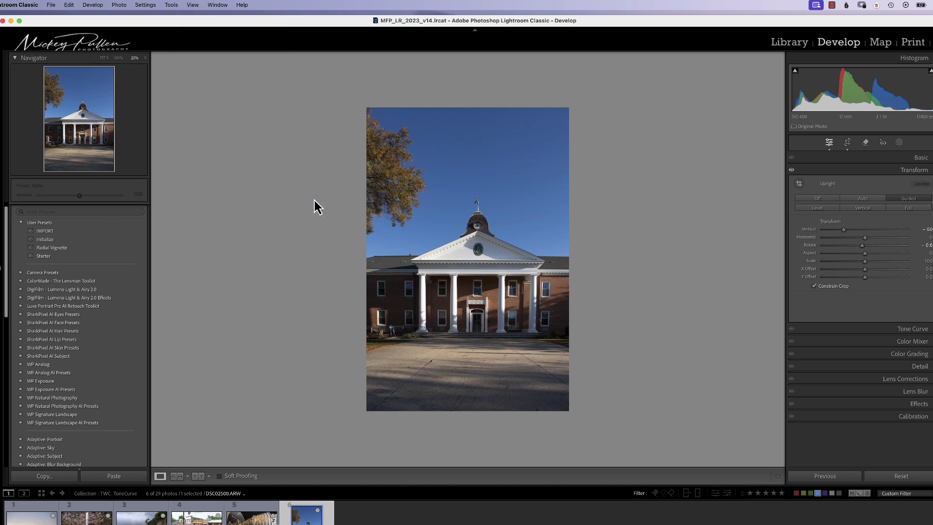